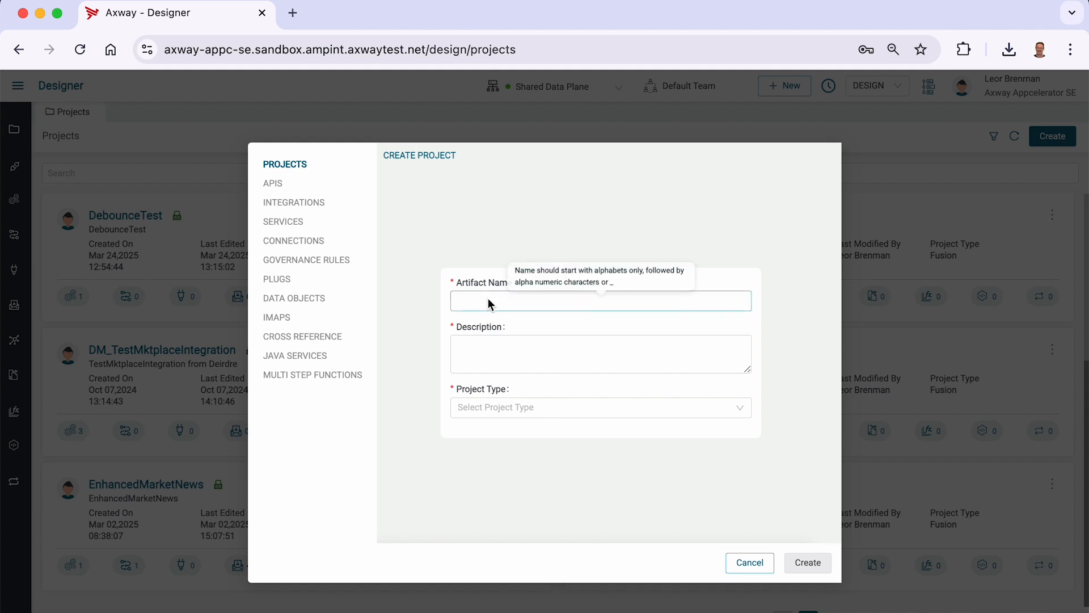
# - Create a Fusion project named HelloHTTPClient with the description HelloHTTPClient
pyautogui.write('Hello')
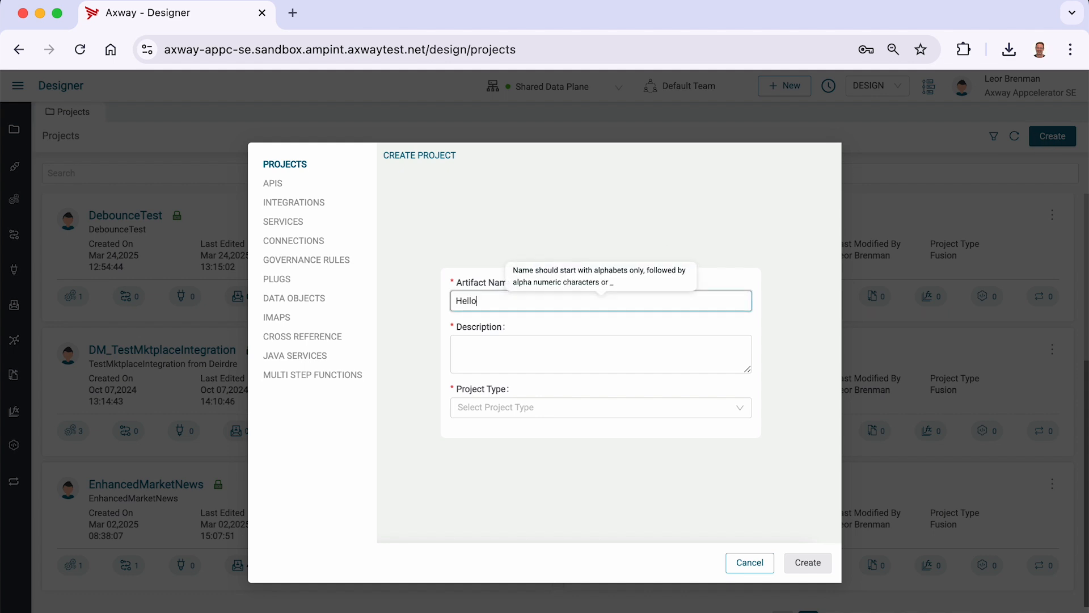
pyautogui.write('HTTPClient')
pyautogui.hotkey('ctrl', 'a')
pyautogui.hotkey('ctrl', 'c')
pyautogui.press('Tab')
pyautogui.hotkey('ctrl', 'v')
pyautogui.click(511, 410)
pyautogui.click(510, 428)
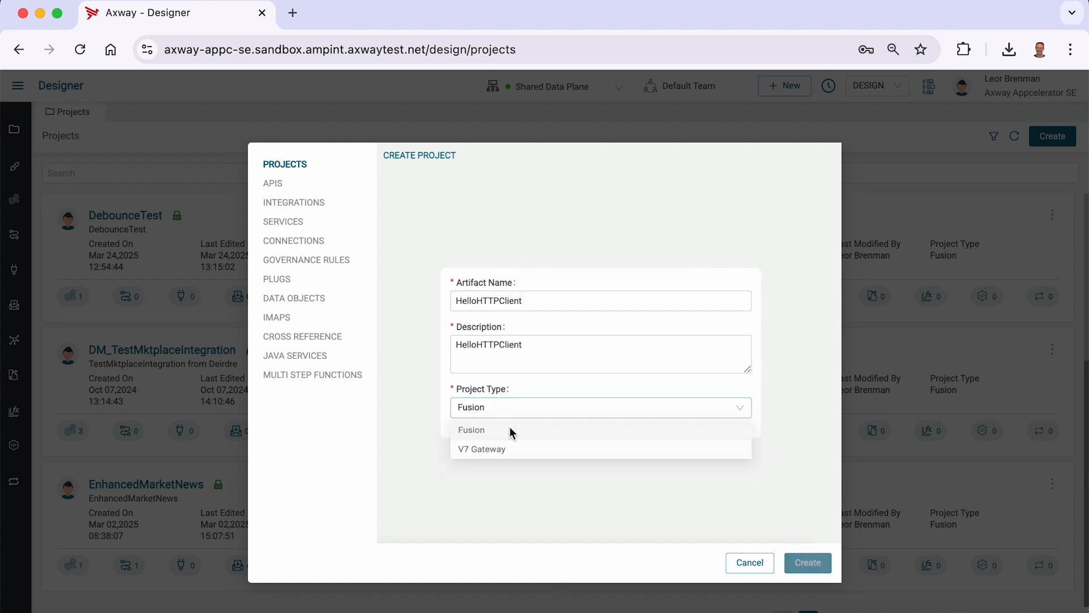
pyautogui.click(807, 563)
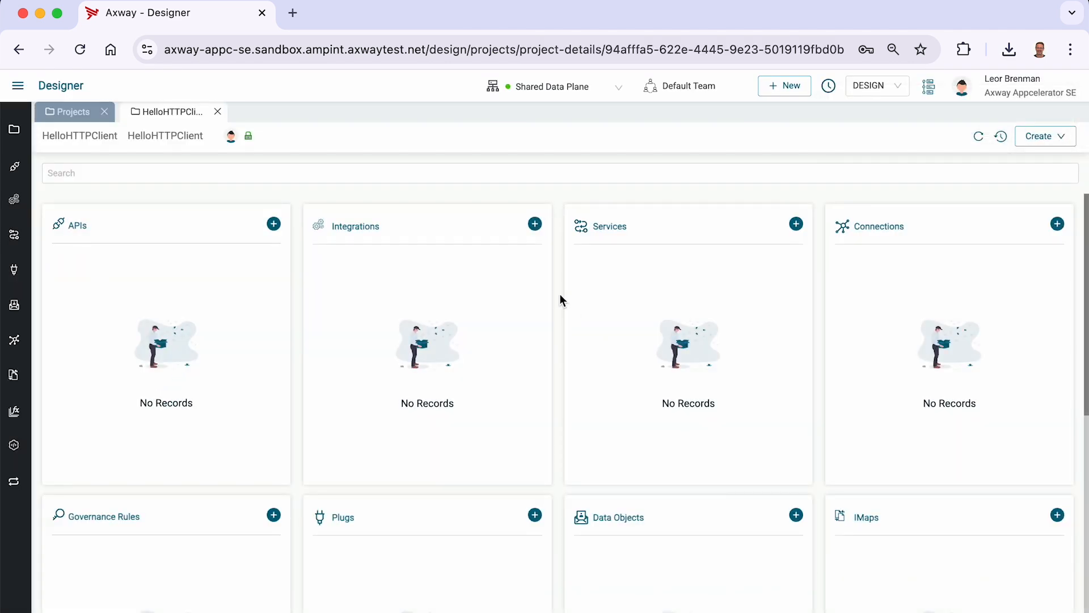
# - Create an integration named HTTP Client Test with the description HTTP Client Test in the project
pyautogui.click(536, 224)
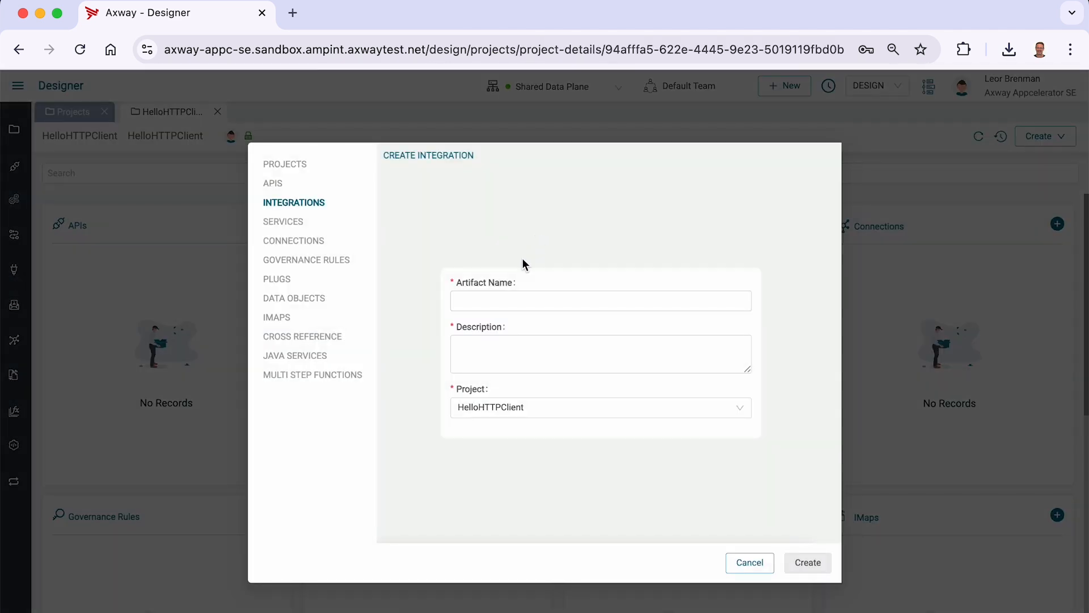
pyautogui.click(516, 308)
pyautogui.write('HTTP Client Yes')
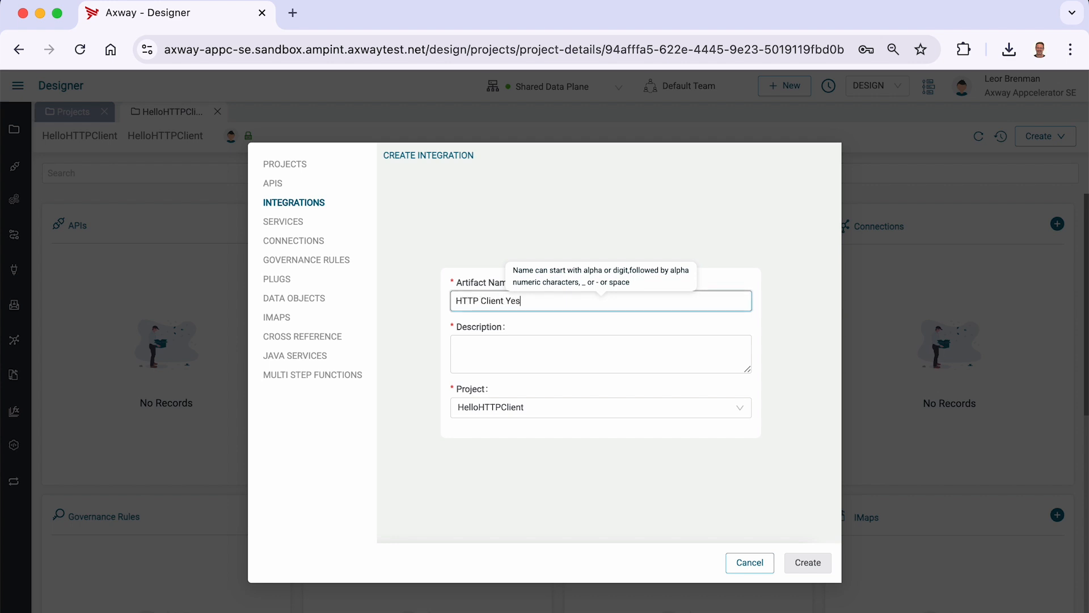
pyautogui.press('BackSpace')
pyautogui.press('BackSpace')
pyautogui.press('BackSpace')
pyautogui.write('Test')
pyautogui.press('super+a')
pyautogui.press('super+c')
pyautogui.press('Tab')
pyautogui.press('super+v')
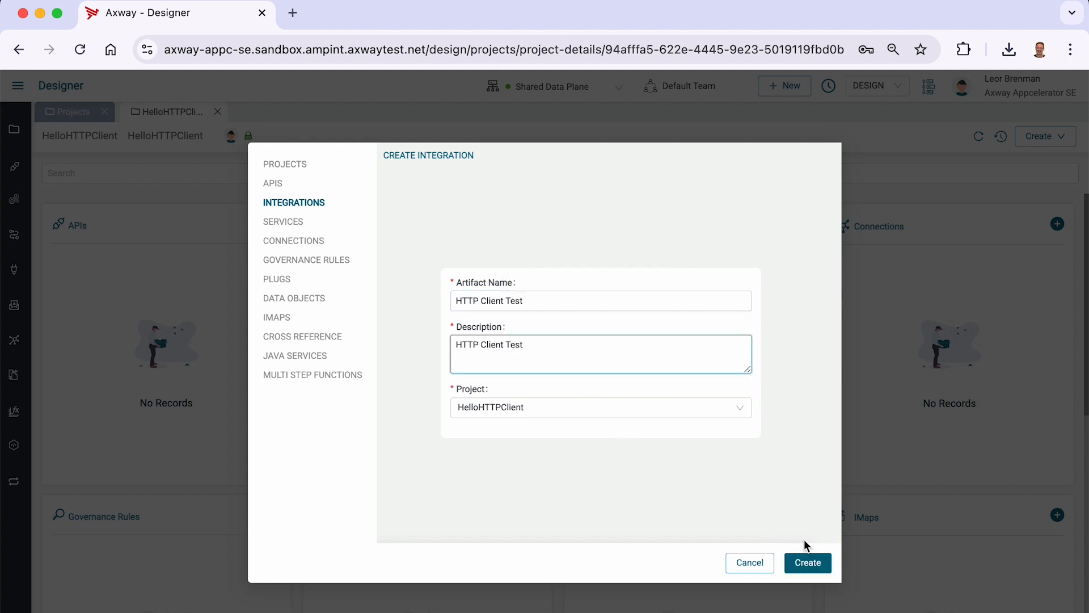
pyautogui.click(817, 566)
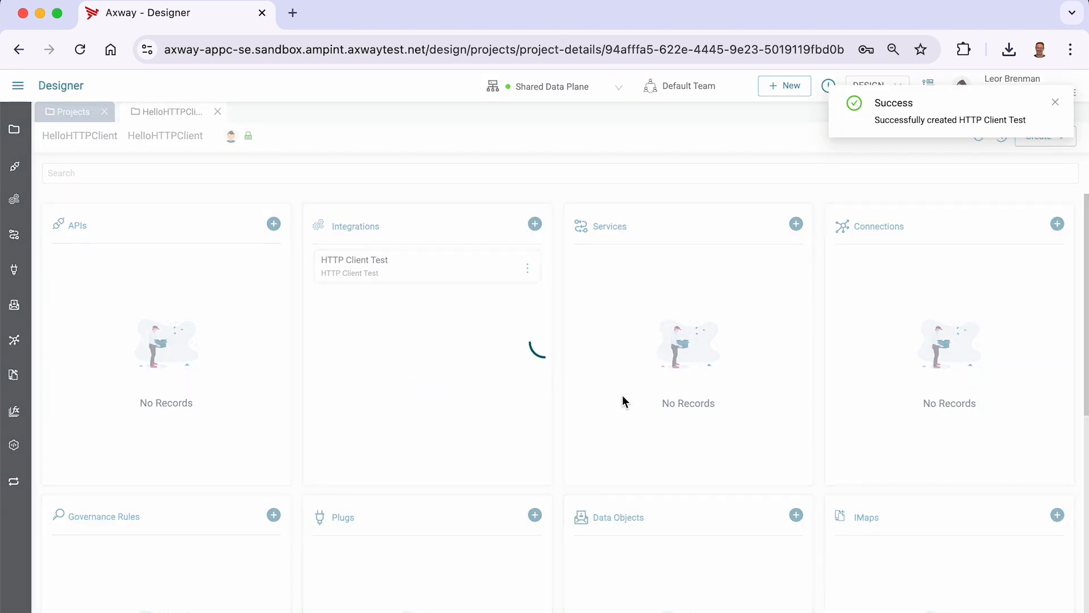
# - Open the integration and add a Scheduler Schedule trigger with an interval of 60 seconds
pyautogui.click(119, 226)
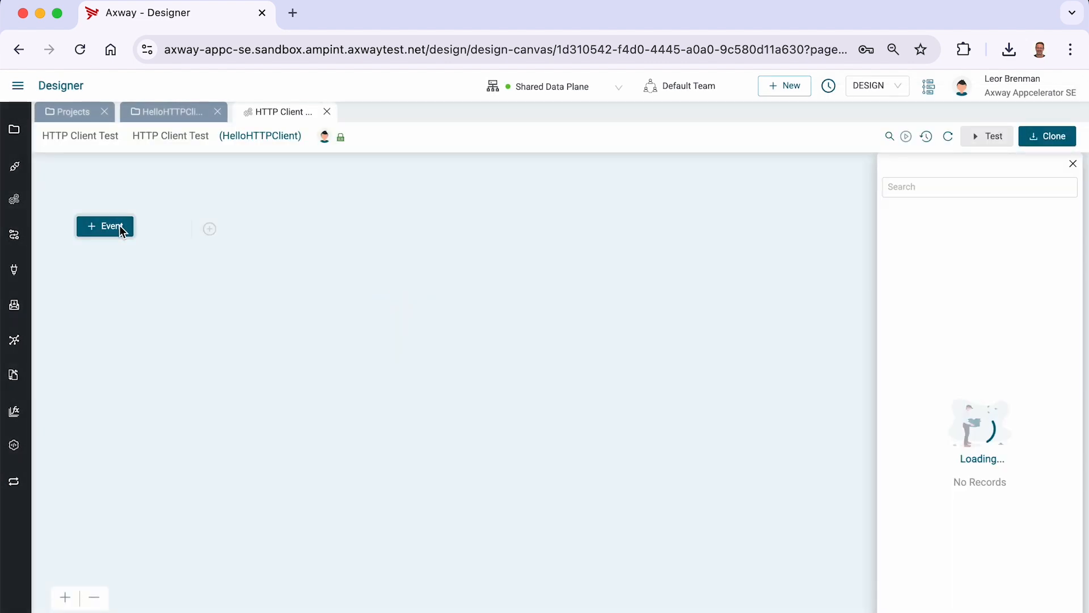
pyautogui.click(905, 187)
pyautogui.write('sche')
pyautogui.click(953, 272)
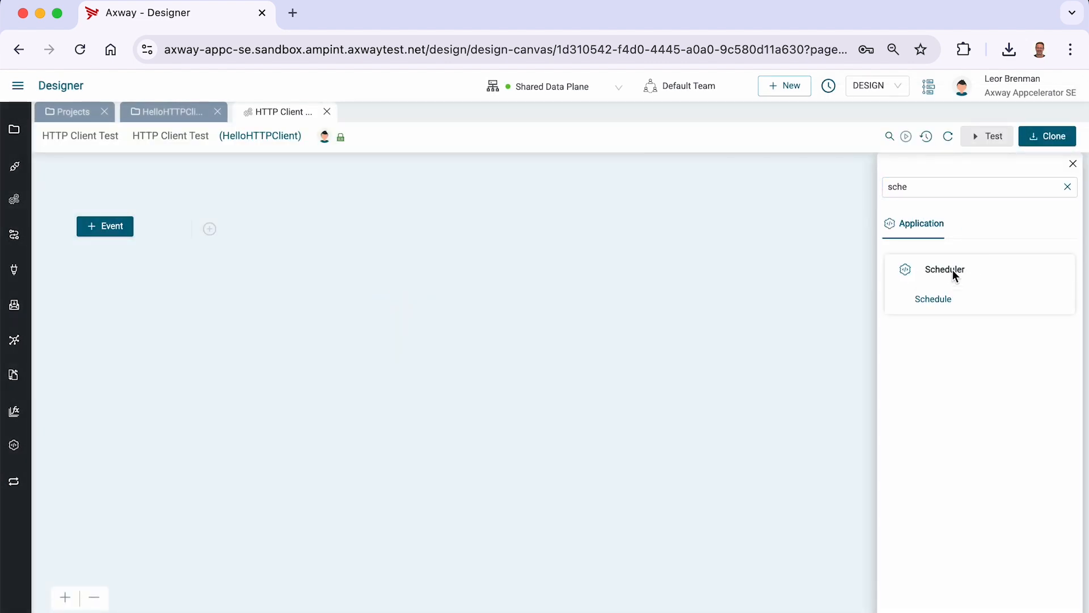
pyautogui.click(937, 301)
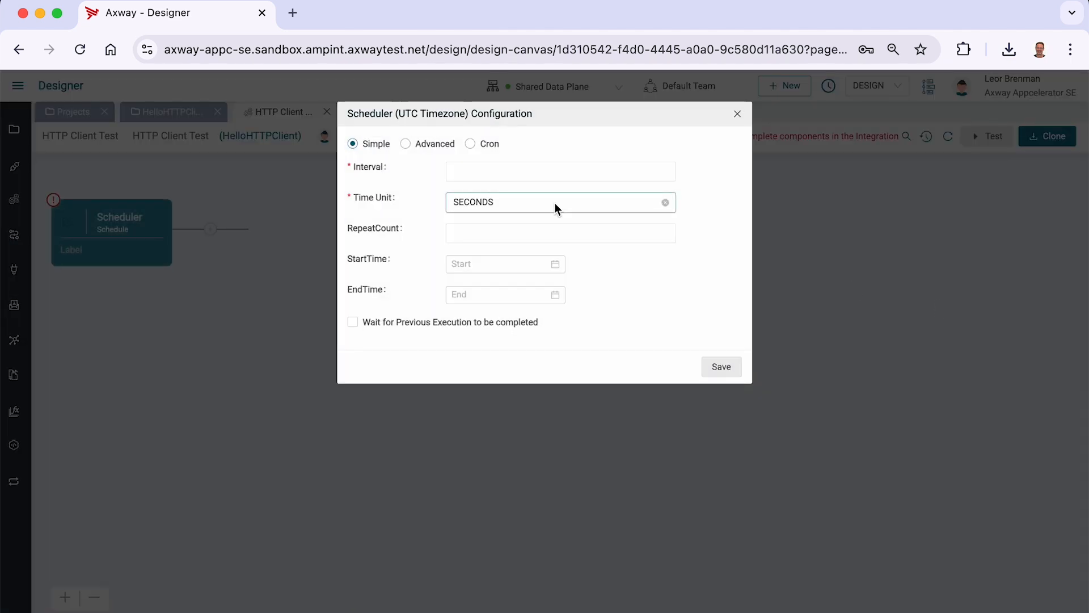
pyautogui.click(500, 170)
pyautogui.write('60')
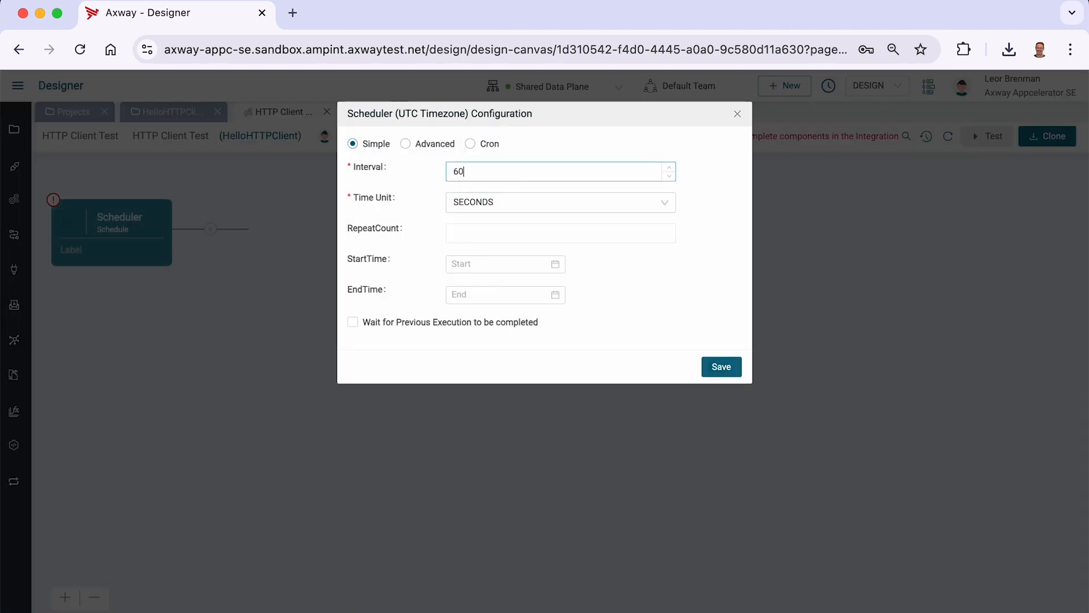
pyautogui.click(719, 367)
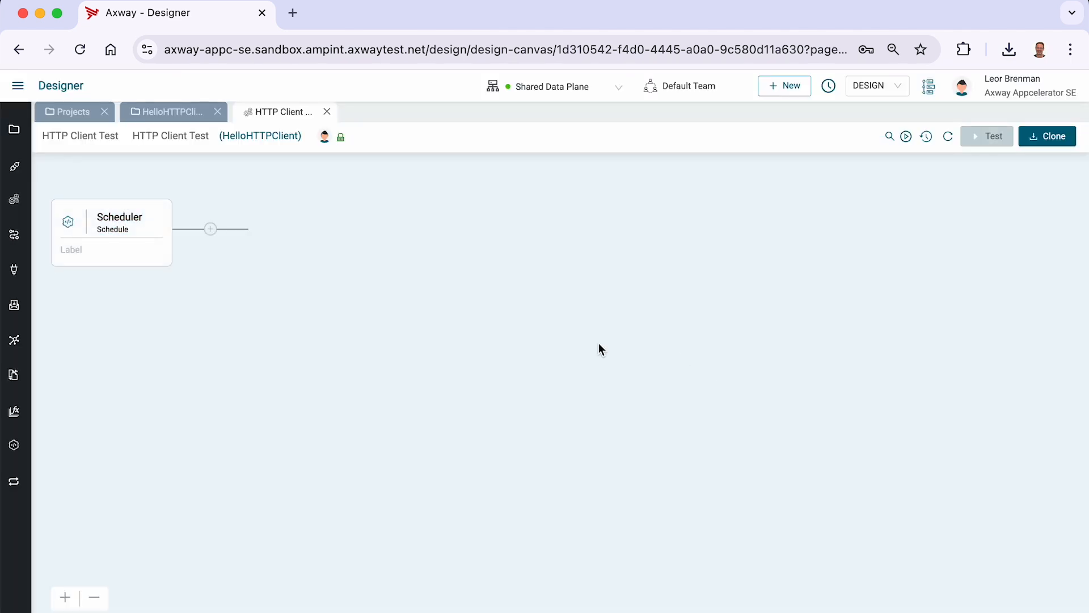
# - Add an HTTP/S Client Get action after the Scheduler and expand its HTTPSGetInput properties
pyautogui.click(211, 229)
pyautogui.click(916, 192)
pyautogui.write('http')
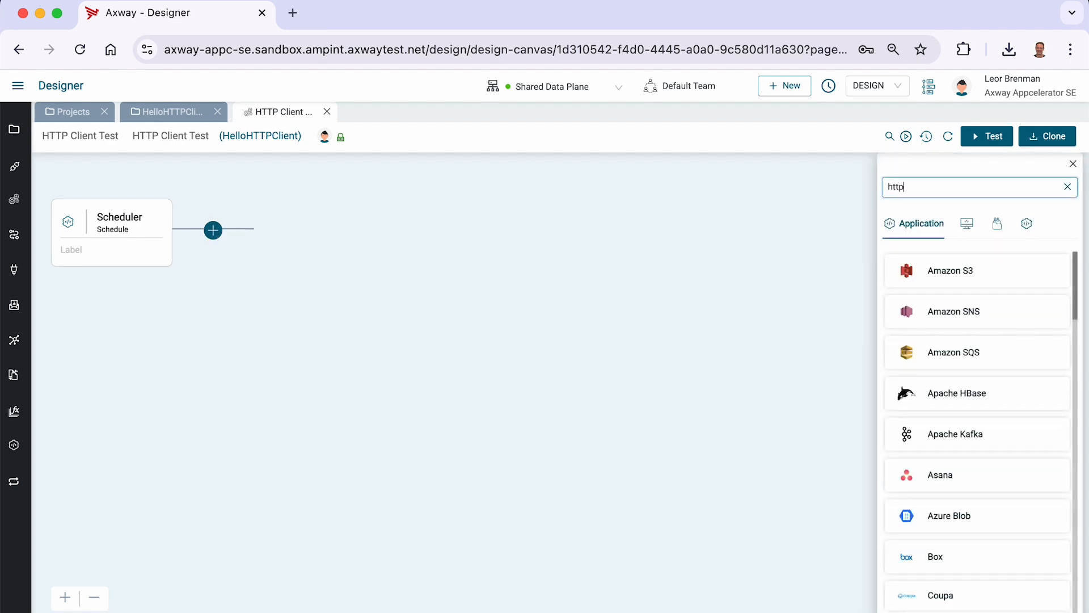
pyautogui.click(942, 269)
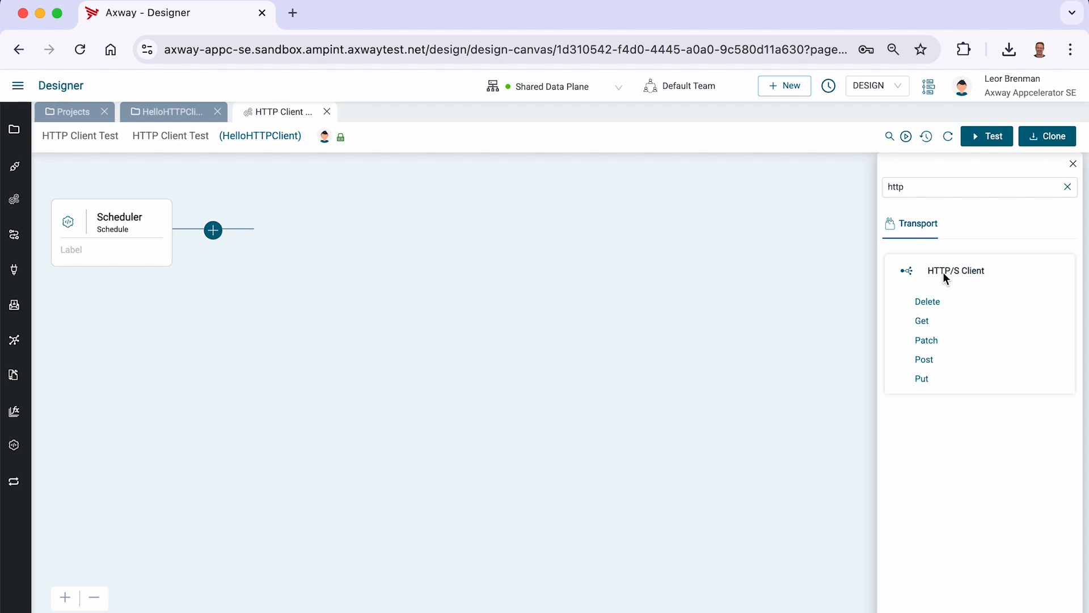
pyautogui.click(921, 321)
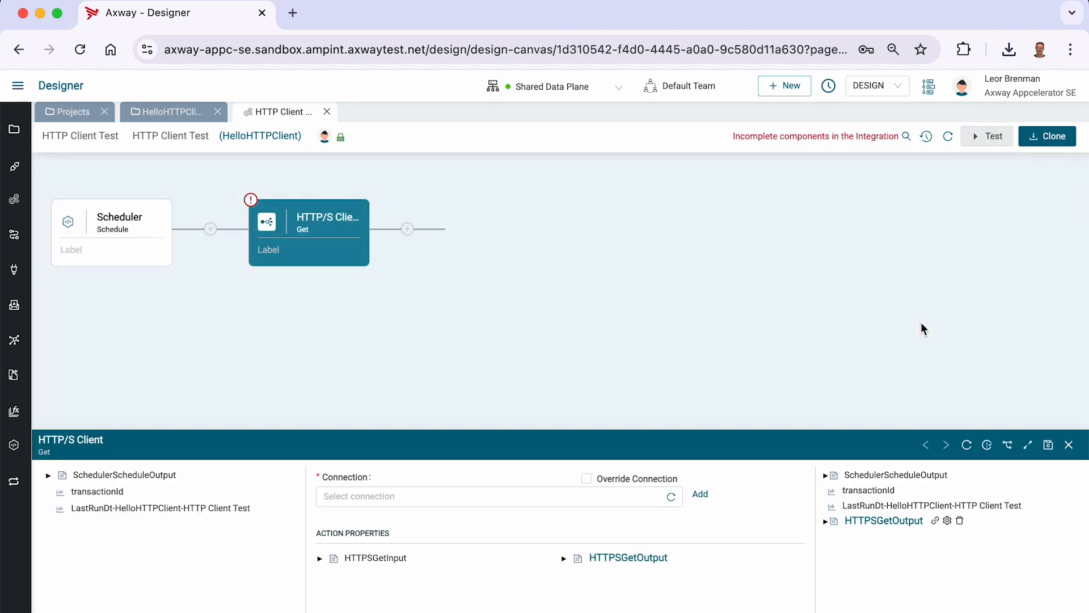
pyautogui.click(1029, 445)
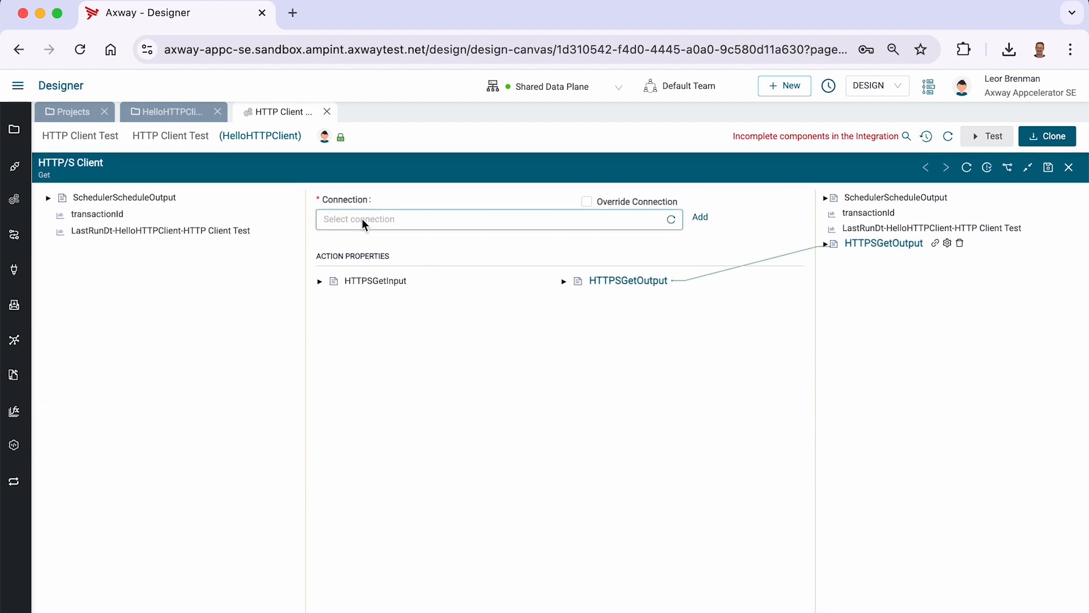
pyautogui.click(319, 281)
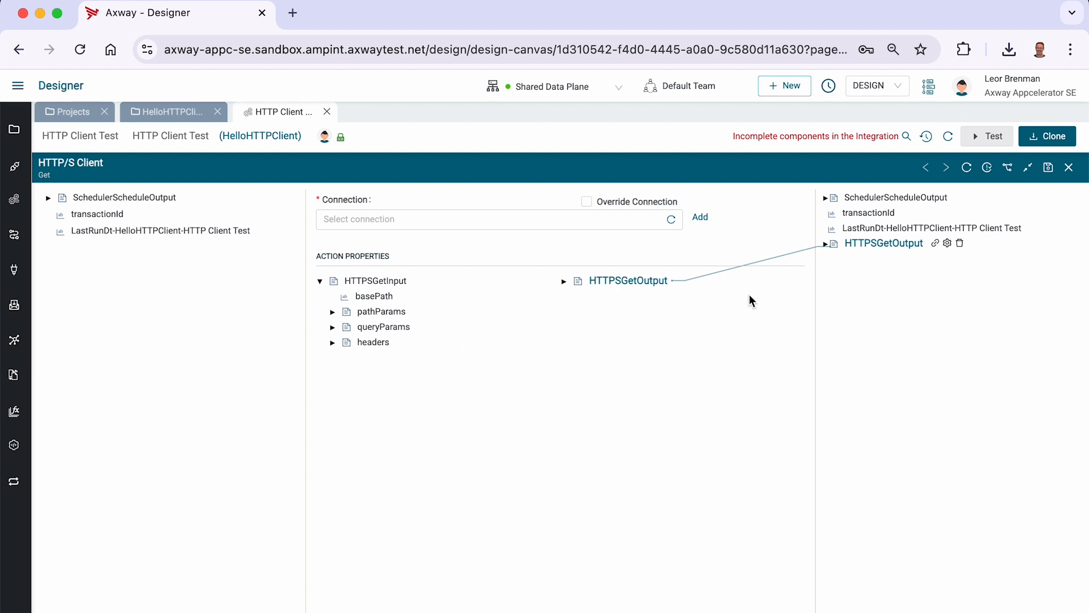
# - Switch to a new browser tab, open webhook.site and copy the unique URL
pyautogui.click(701, 220)
pyautogui.write('webh')
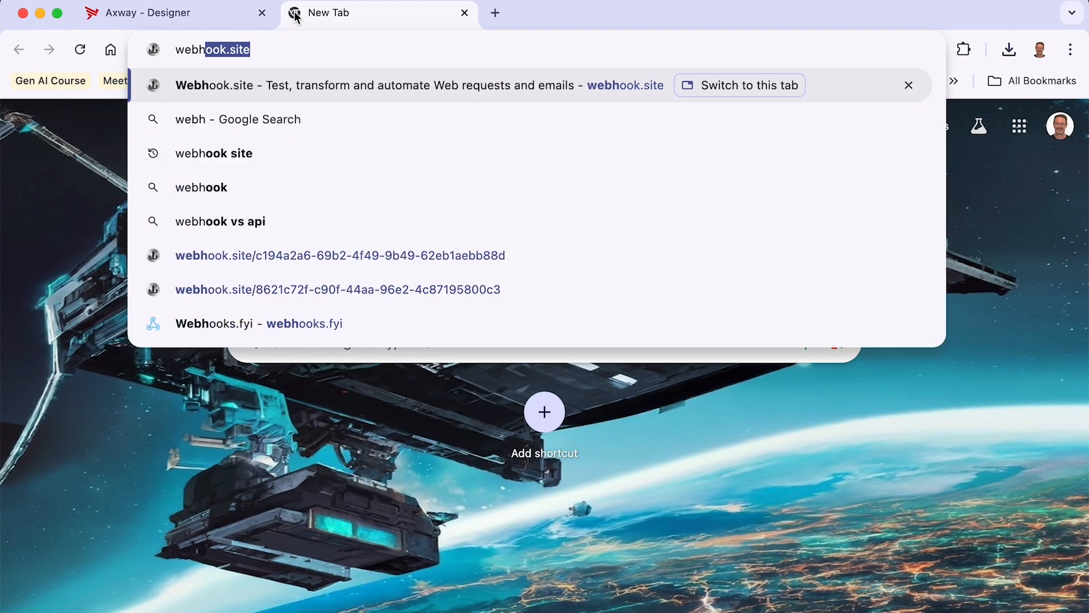
pyautogui.press('Return')
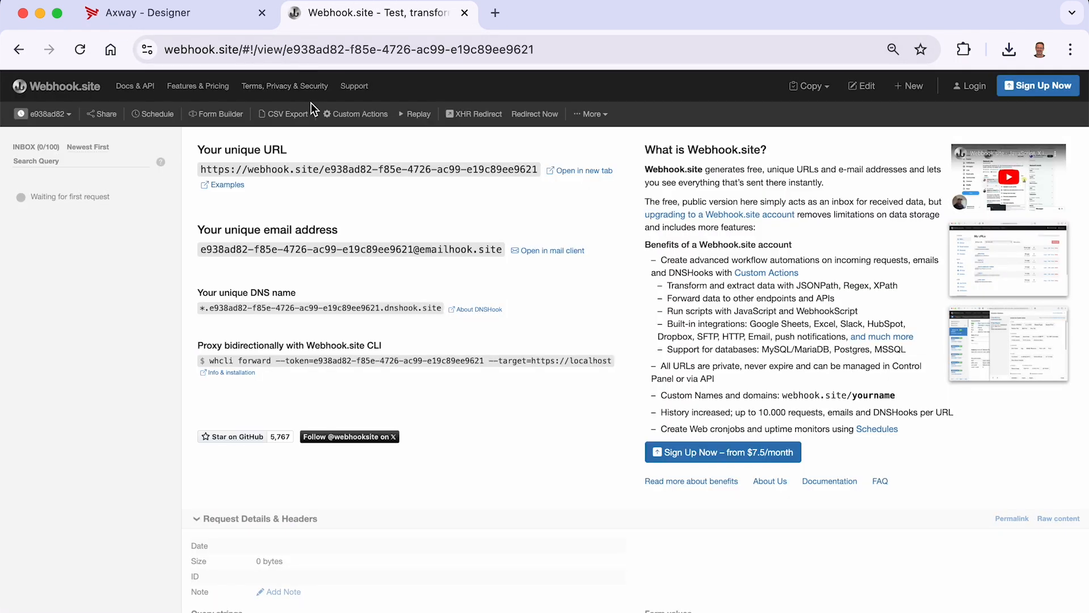
pyautogui.click(369, 171)
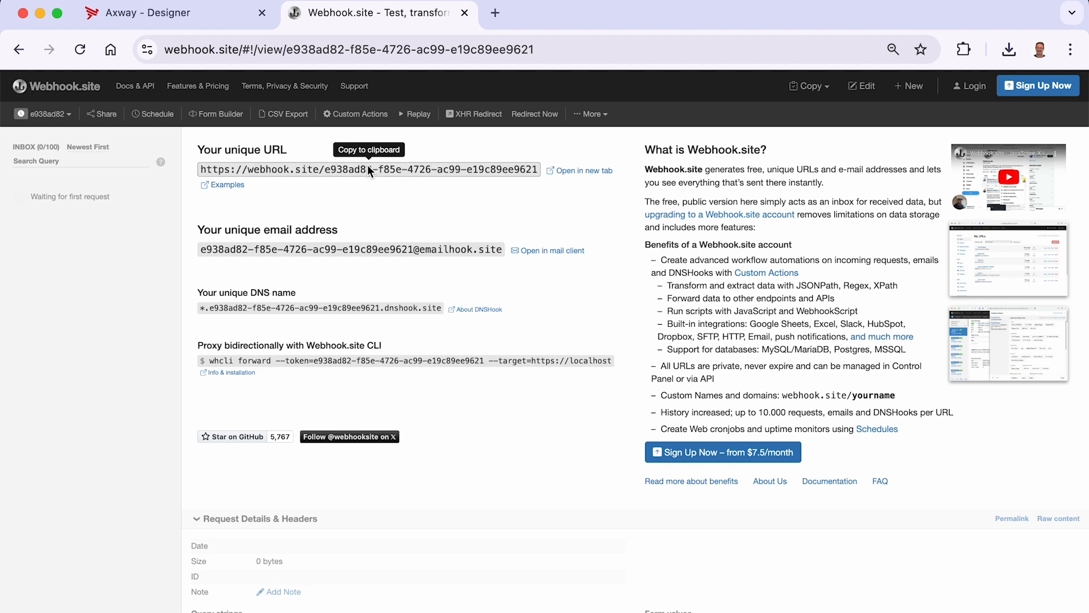
# - Add a new connection named HTTP Client WebhookSite with the description HTTP Client WebhookSite
pyautogui.click(192, 15)
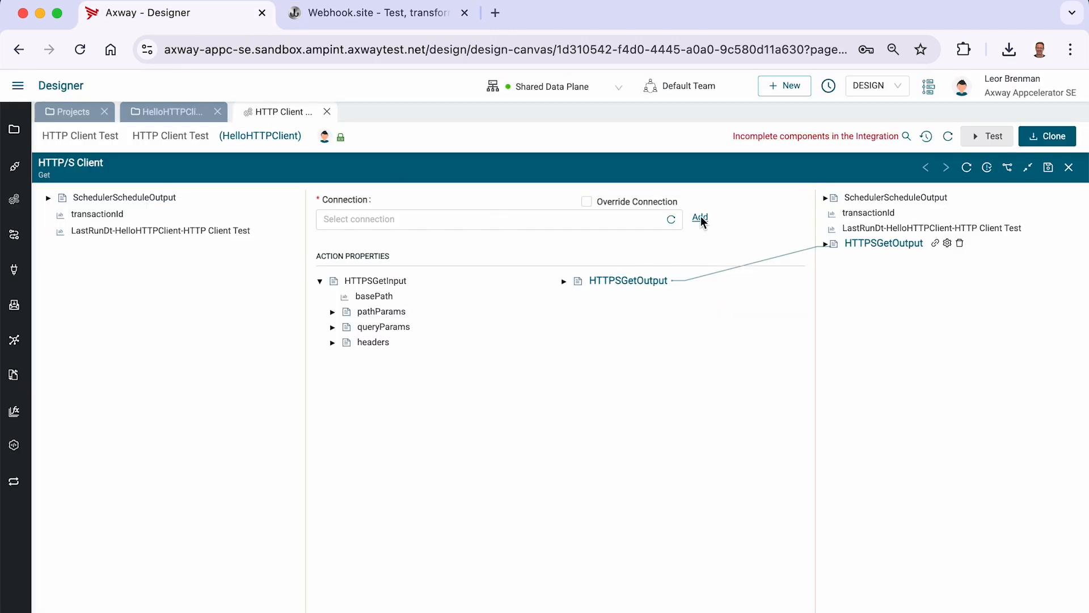
pyautogui.click(701, 219)
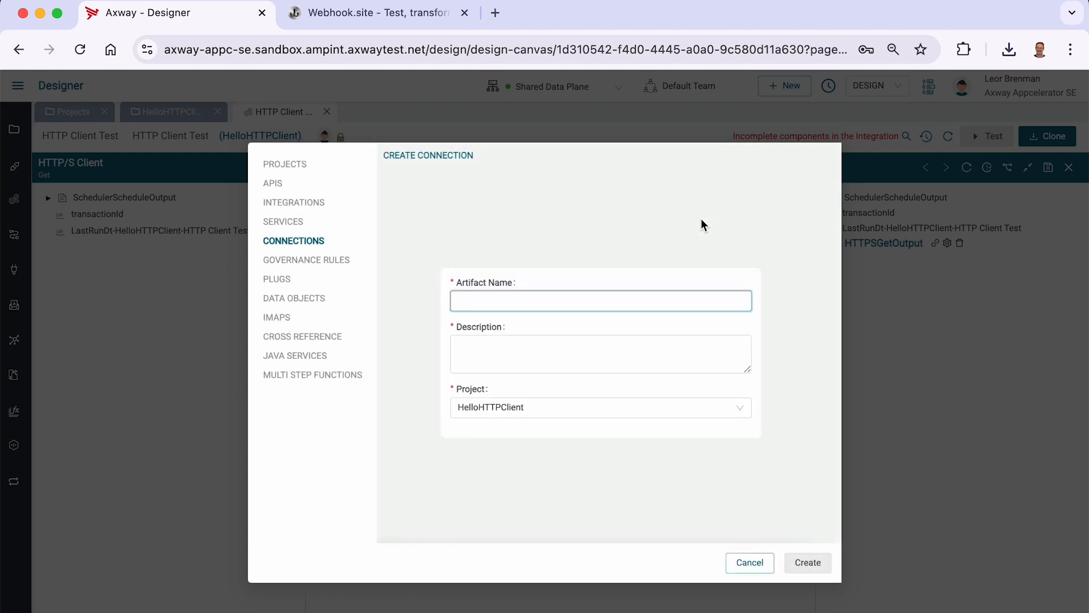
pyautogui.write('HTTP Client WebhookSite')
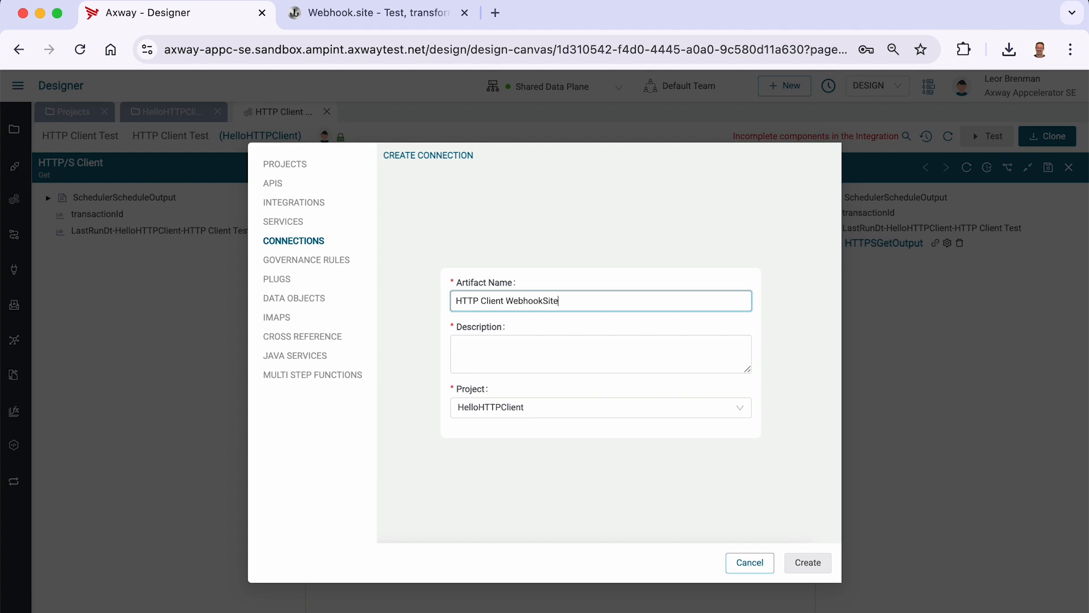
pyautogui.press('super+a')
pyautogui.press('super+c')
pyautogui.press('Tab')
pyautogui.press('super+v')
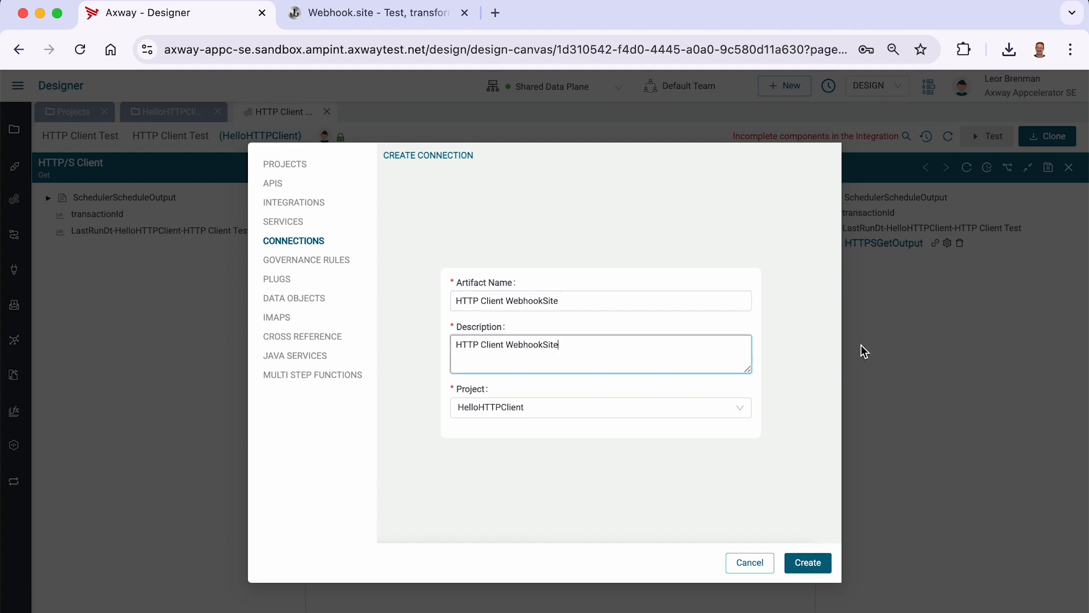
pyautogui.click(802, 567)
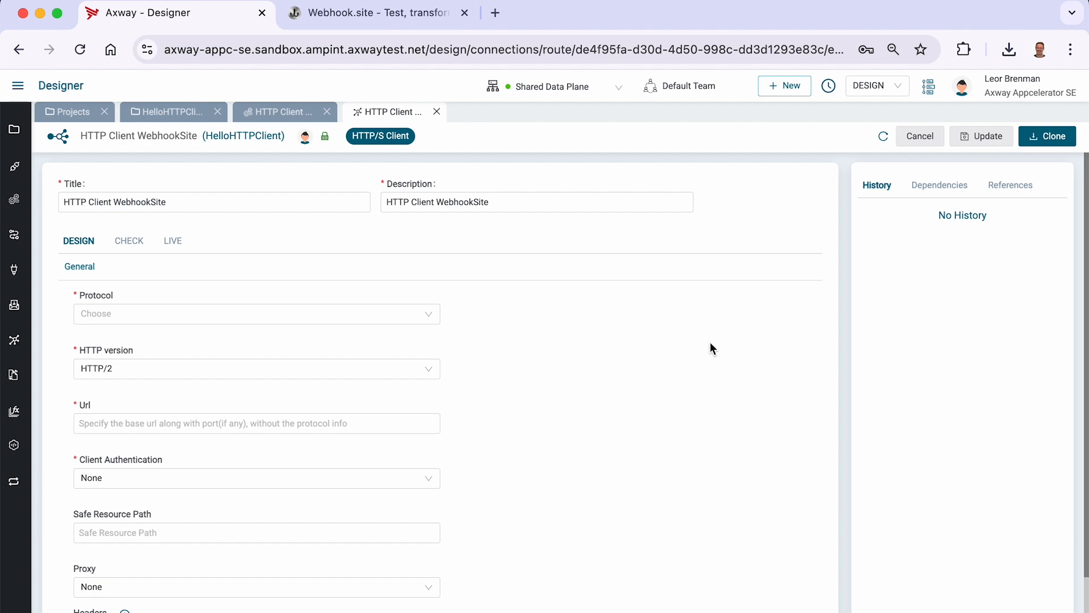
# - Copy the webhook.site unique URL again and set the connection's protocol to HTTPS
pyautogui.click(383, 22)
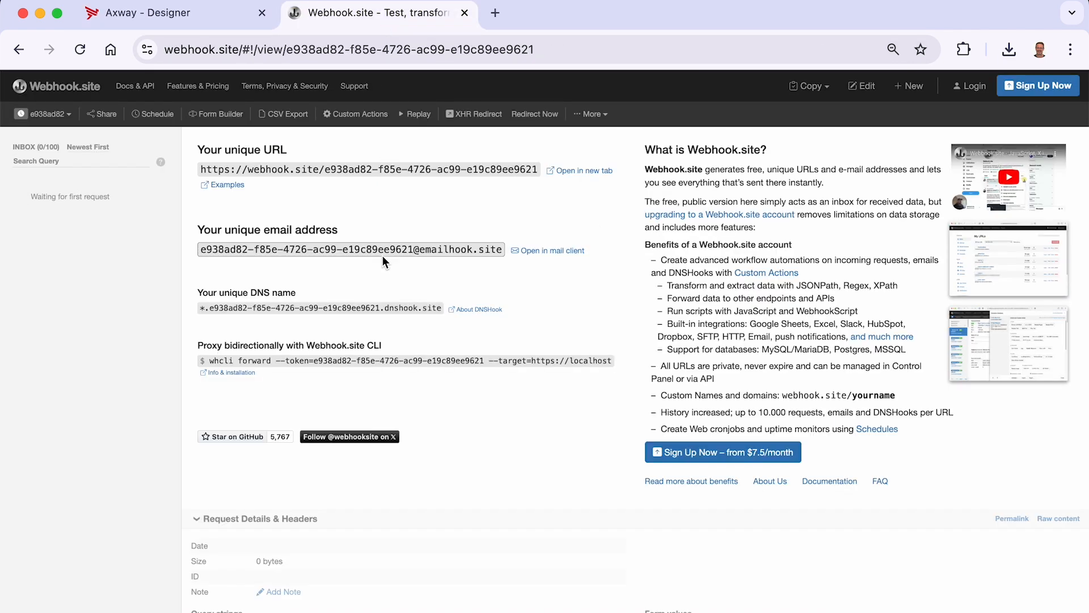
pyautogui.click(339, 168)
pyautogui.click(178, 20)
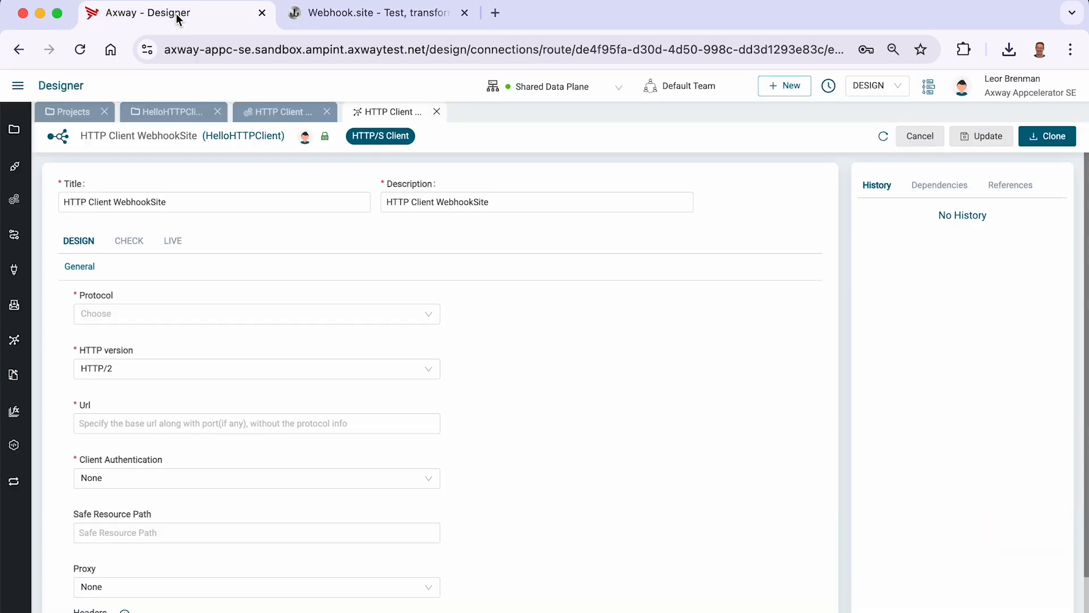
pyautogui.click(119, 313)
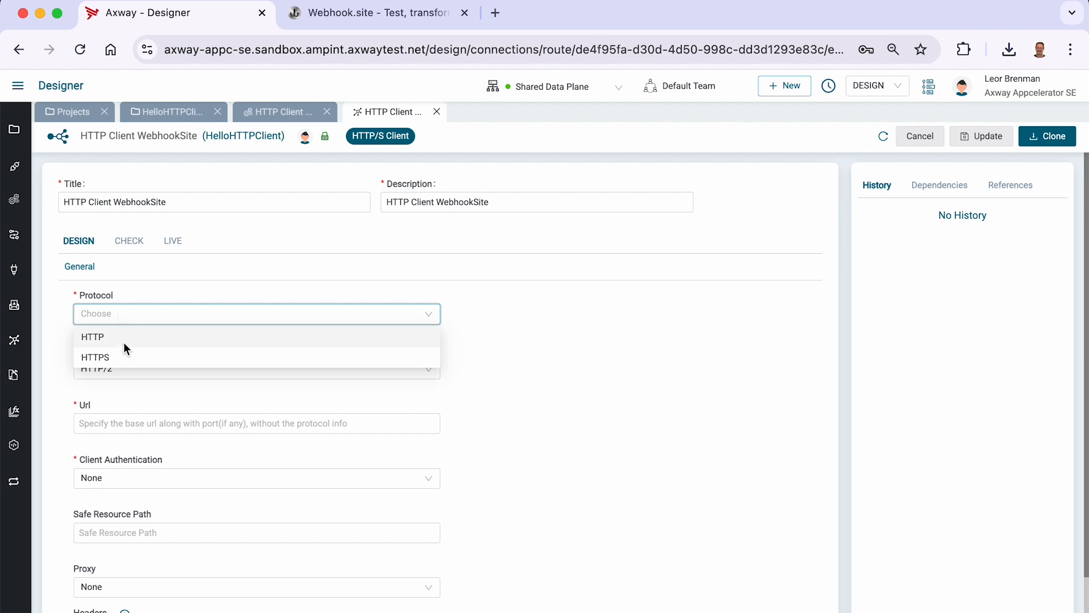
pyautogui.click(122, 357)
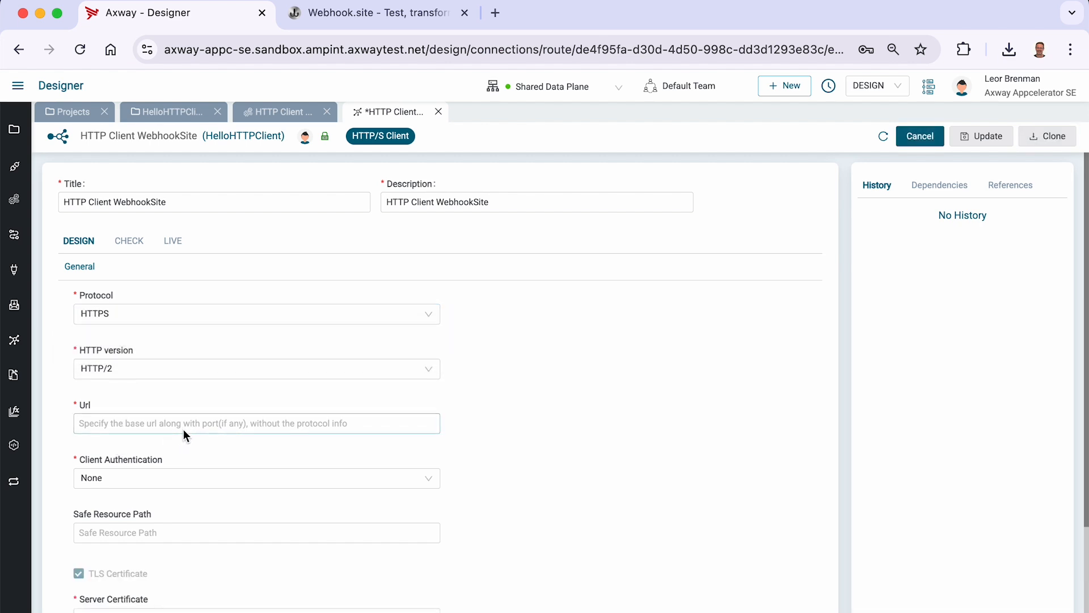
pyautogui.click(224, 423)
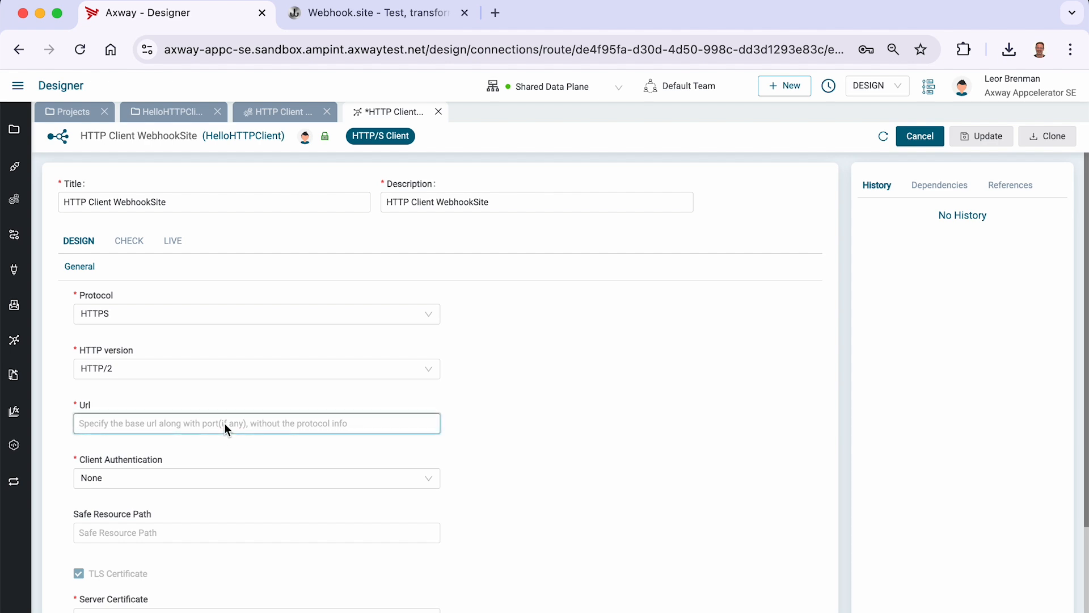
pyautogui.press('super+v')
pyautogui.press('super+Left')
pyautogui.hotkey('shift', 'Right')
pyautogui.hotkey('shift', 'Right')
pyautogui.hotkey('shift', 'Right')
pyautogui.hotkey('shift', 'Right')
pyautogui.hotkey('shift', 'Right')
pyautogui.hotkey('shift', 'Right')
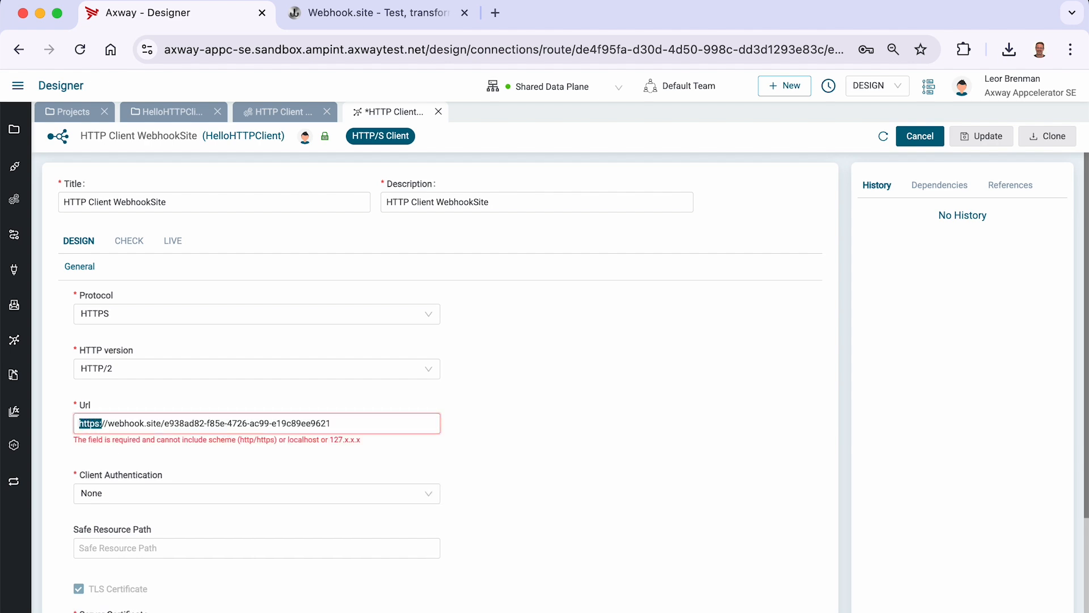
pyautogui.hotkey('shift', 'Right')
pyautogui.press('BackSpace')
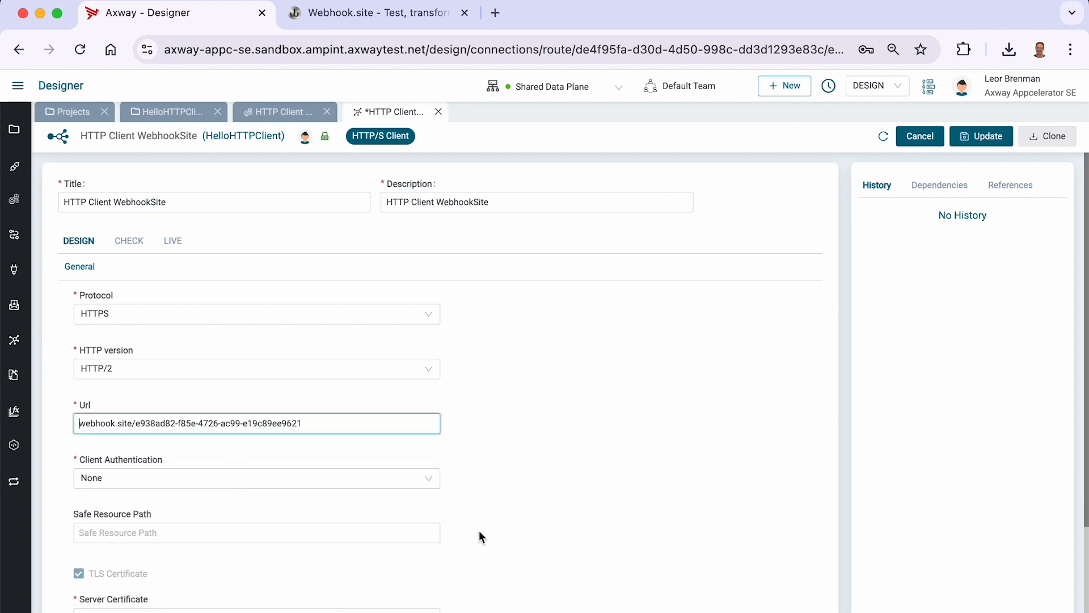
# - Set the connection's client authentication to Token and enter the token value
pyautogui.click(198, 479)
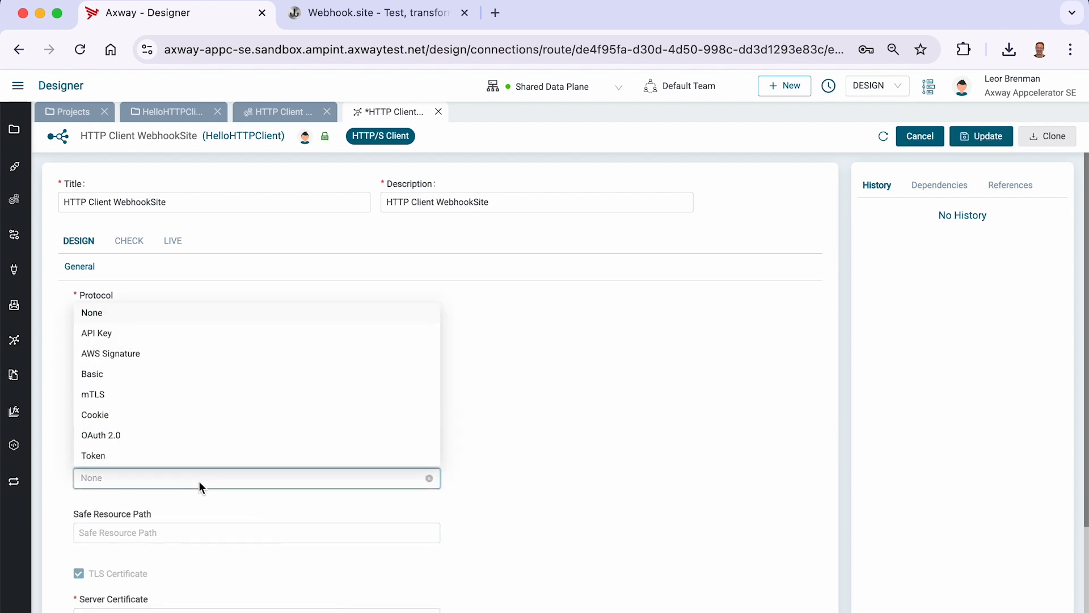
pyautogui.click(151, 459)
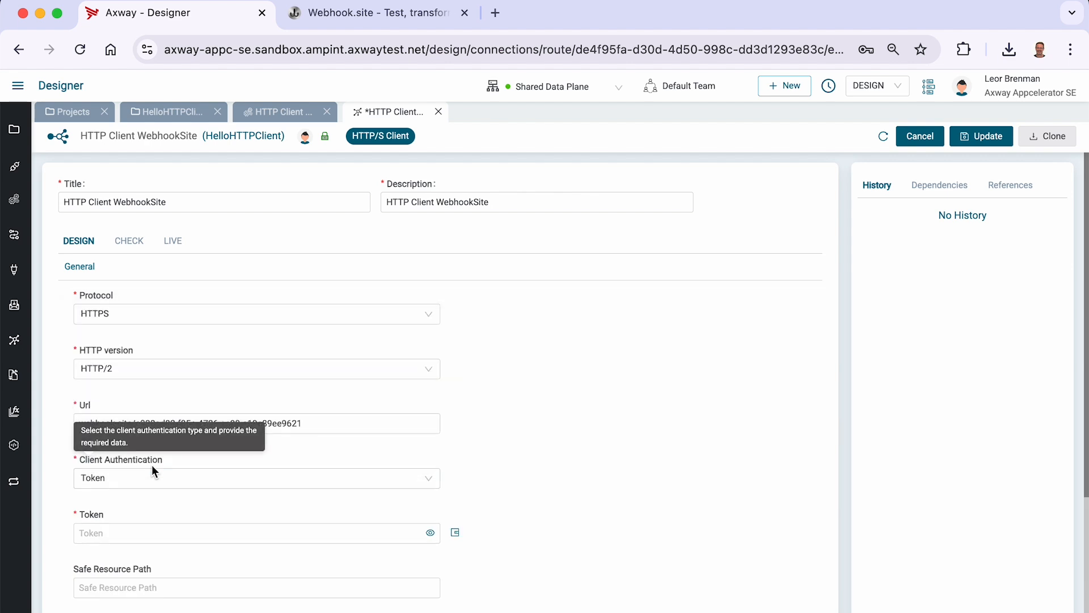
pyautogui.click(130, 532)
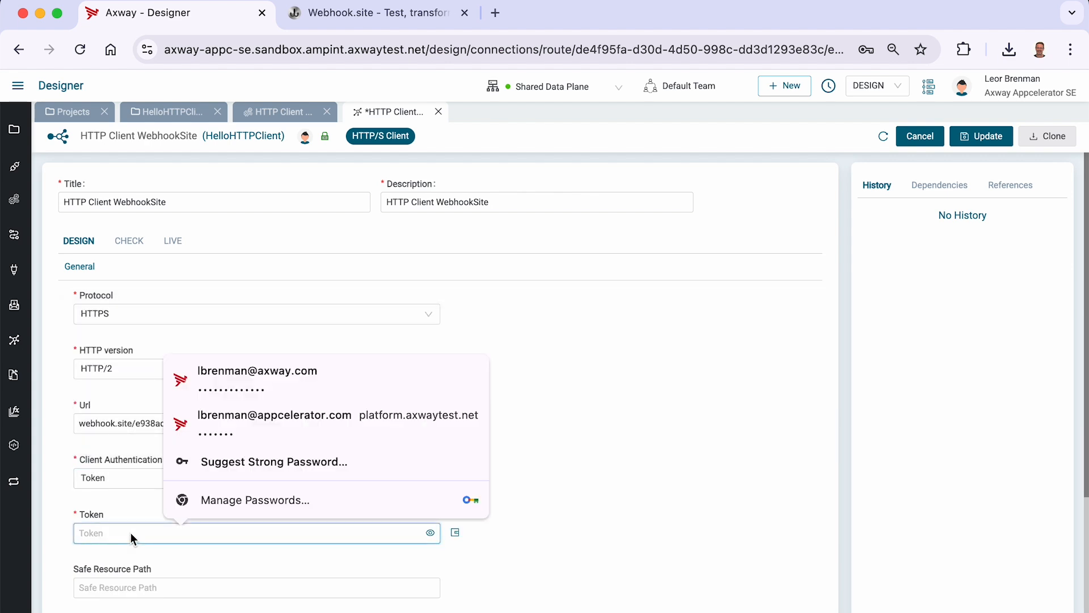
pyautogui.write('•••••••••')
# - Set the Safe Resource Path to /user and update the connection
pyautogui.click(606, 554)
pyautogui.scroll(-3, 546, 417)
pyautogui.scroll(-3, 547, 417)
pyautogui.click(277, 404)
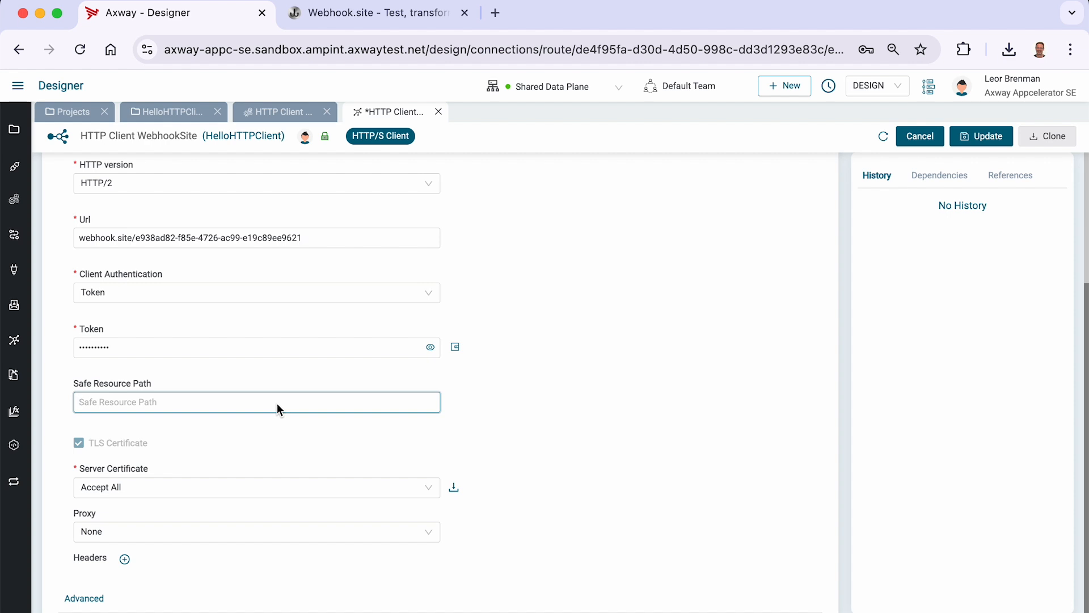
pyautogui.write('/user')
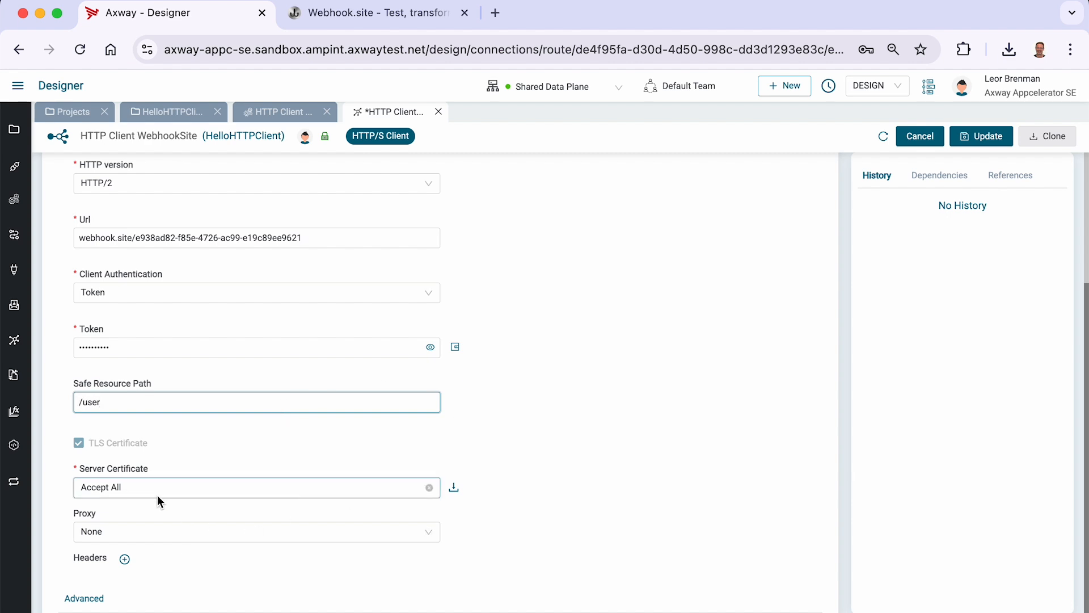
pyautogui.scroll(-1, 556, 442)
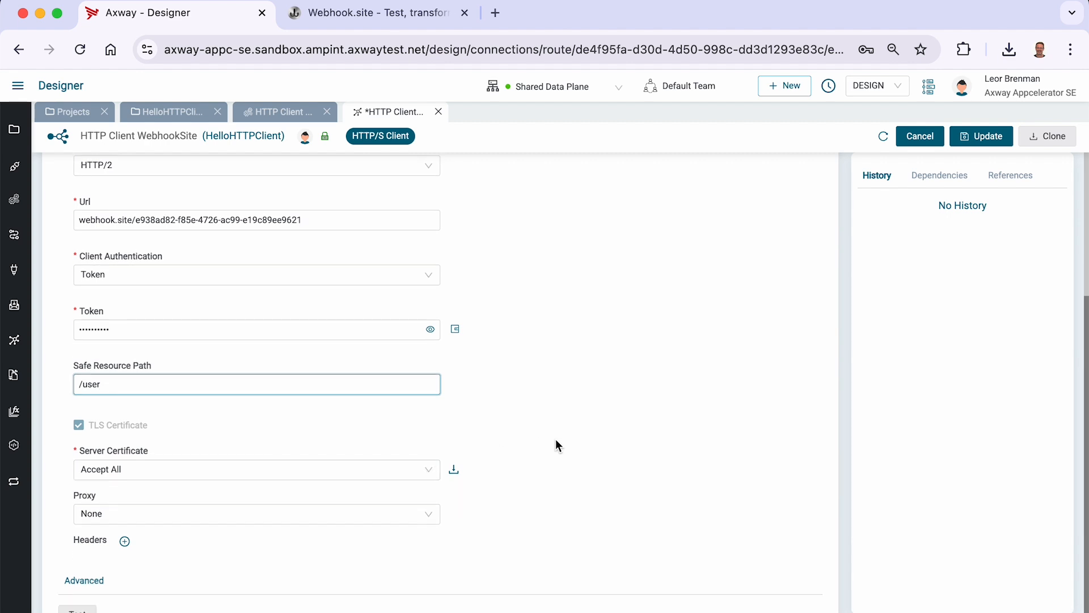
pyautogui.click(973, 138)
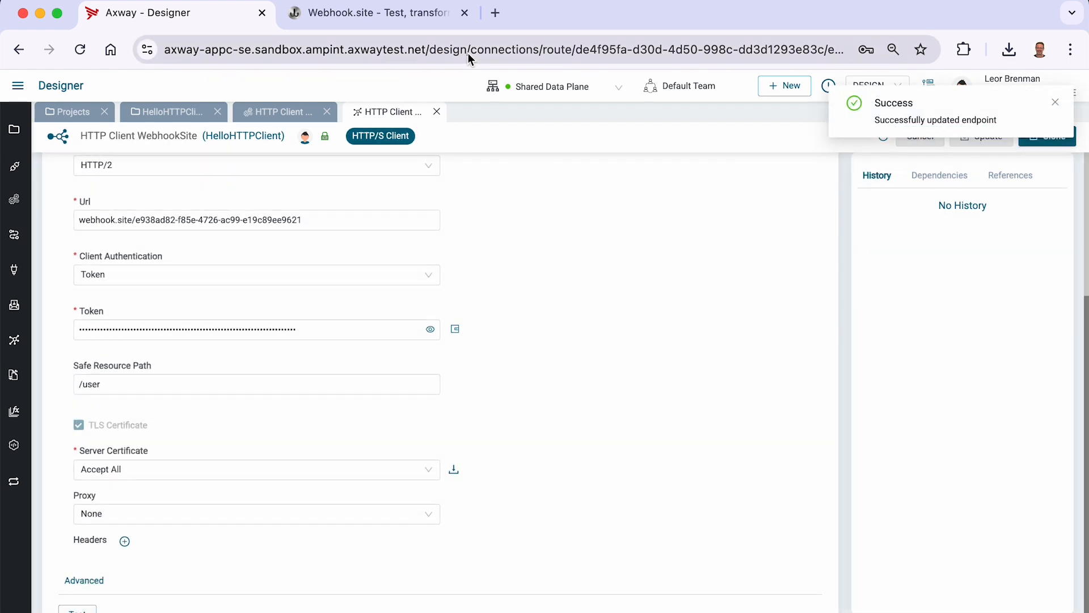
# - Test the connection and inspect the request received on webhook.site
pyautogui.click(376, 23)
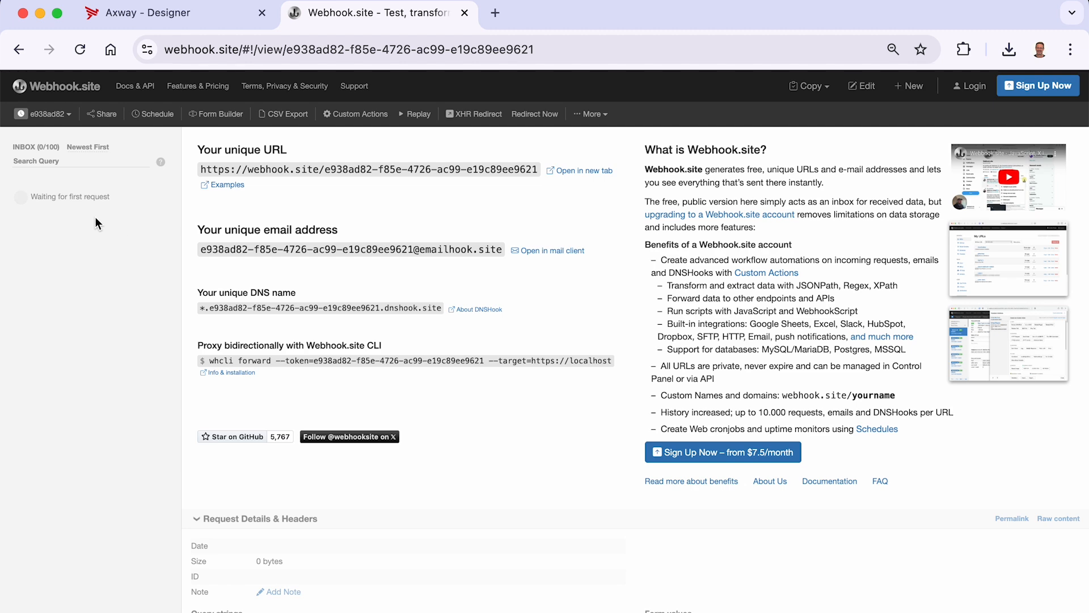
pyautogui.click(193, 11)
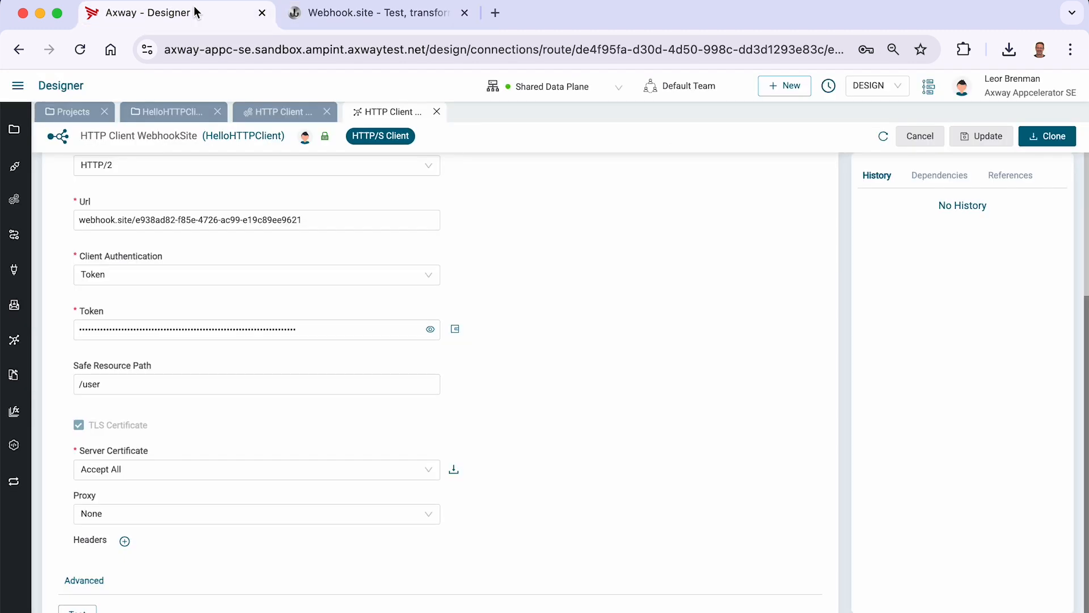
pyautogui.click(78, 611)
pyautogui.click(360, 20)
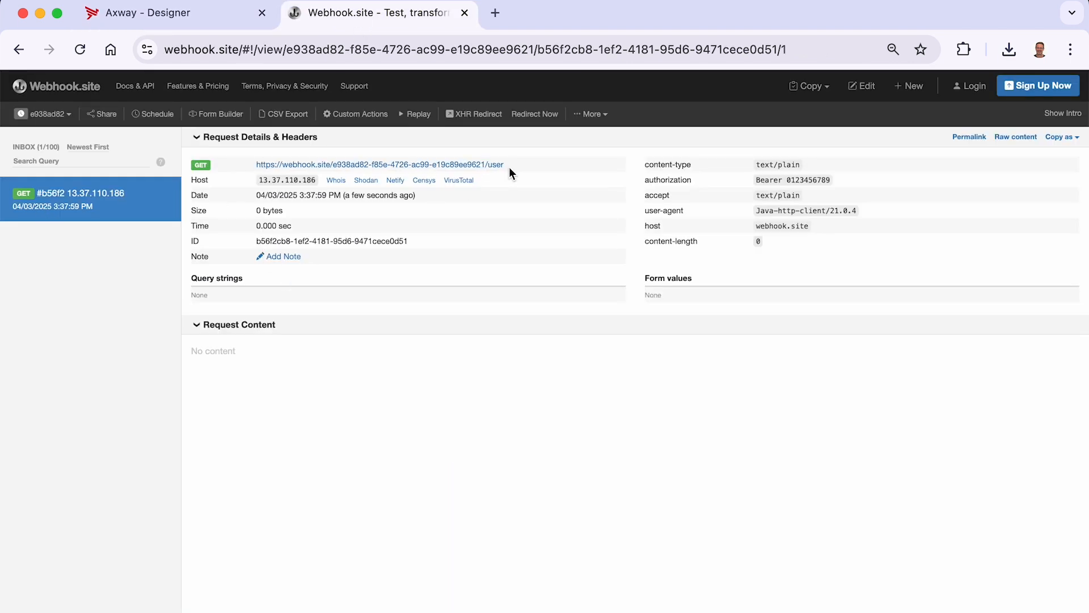
pyautogui.press('super+equal')
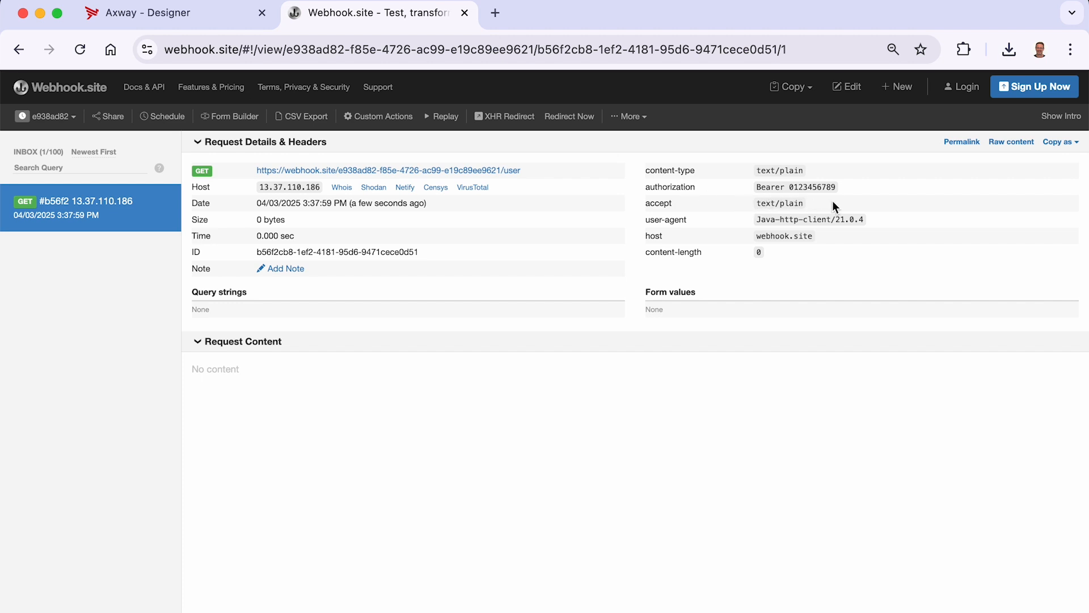
pyautogui.click(168, 208)
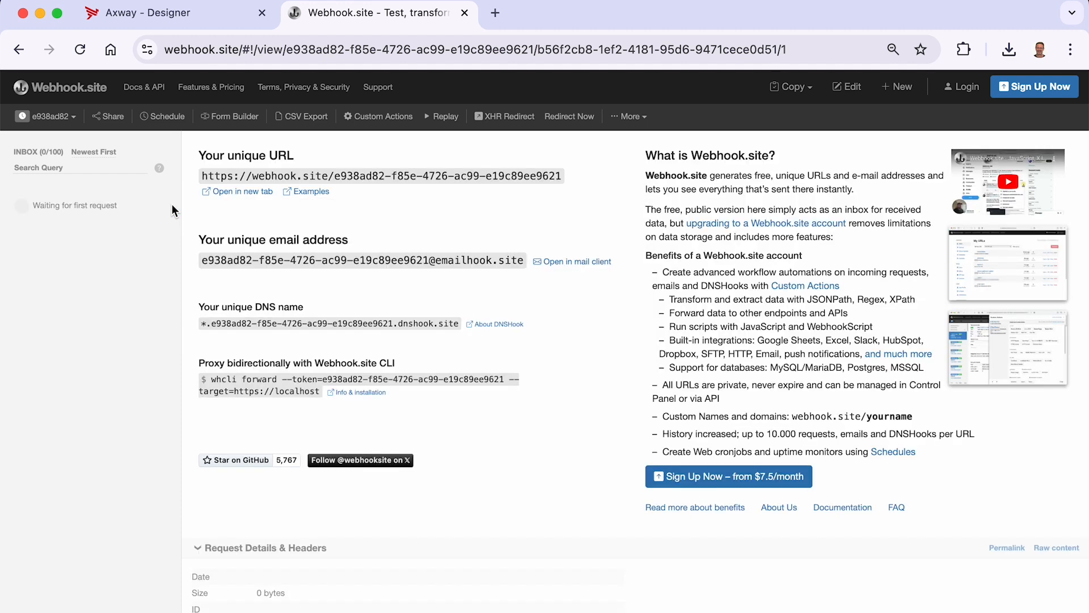
# - Close the connection tab and select HTTP Client WebhookSite as the HTTP/S Client step's connection
pyautogui.click(141, 13)
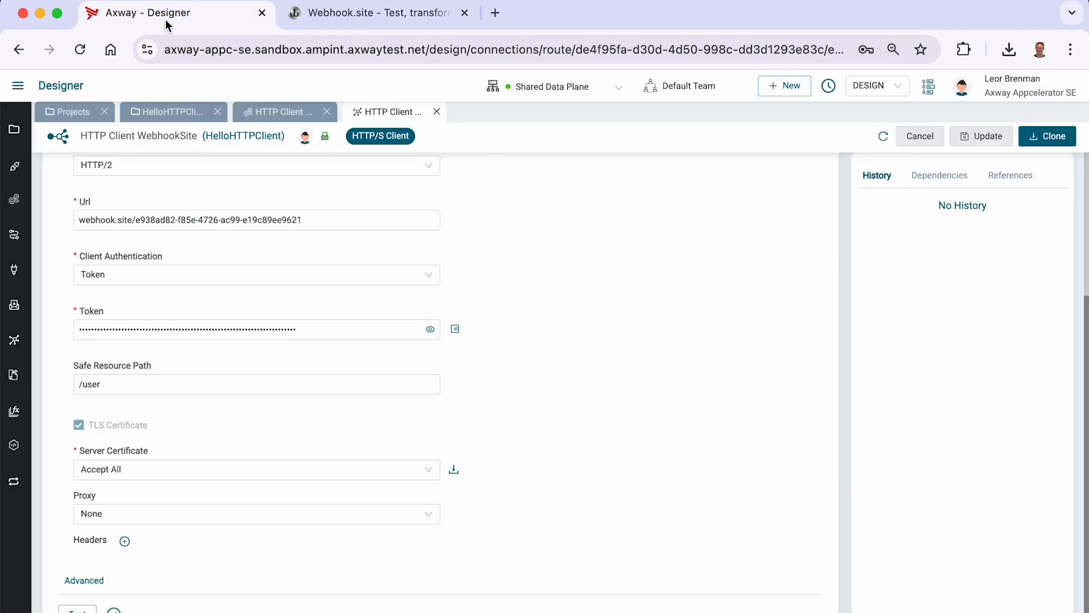
pyautogui.click(438, 111)
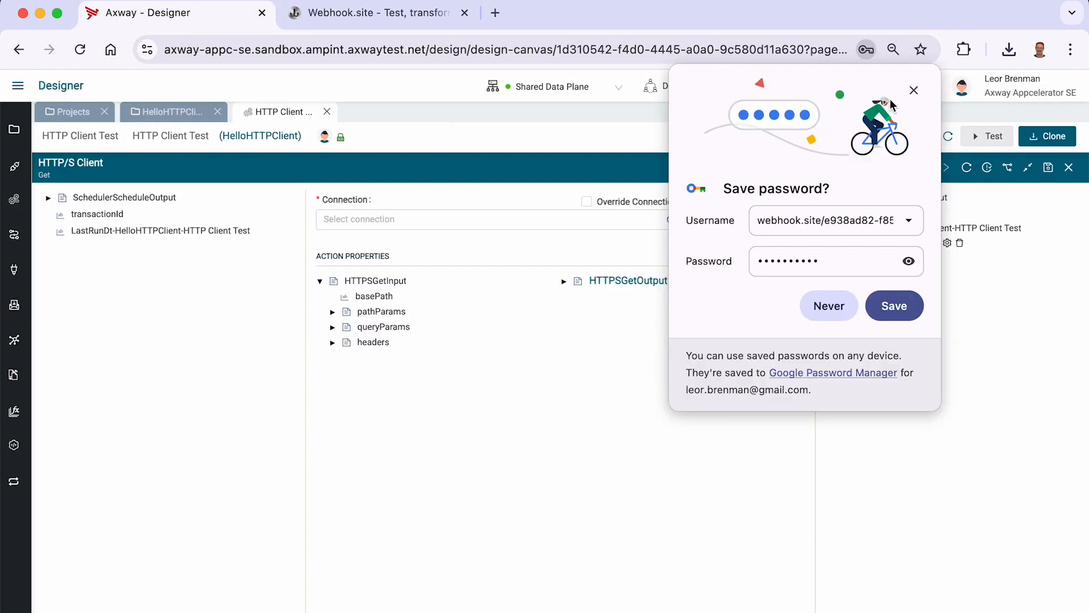
pyautogui.click(913, 90)
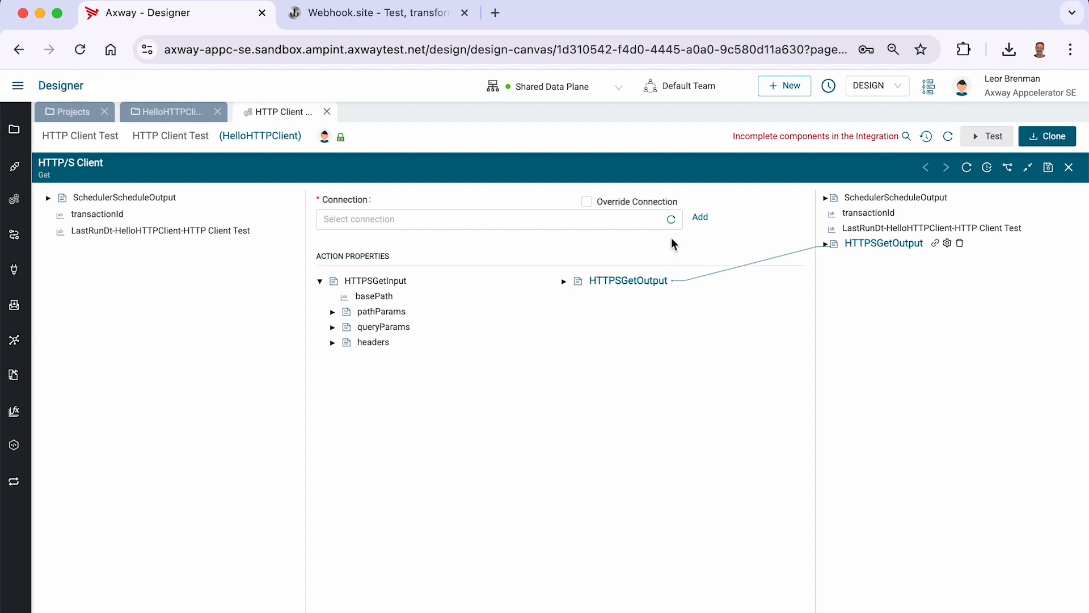
pyautogui.click(672, 219)
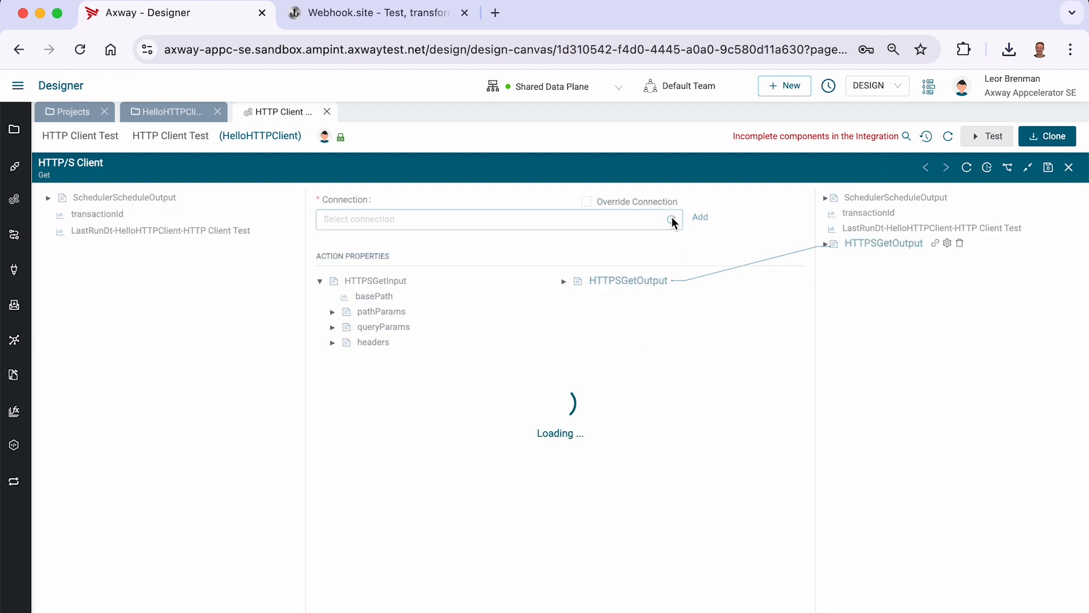
pyautogui.click(478, 220)
pyautogui.click(377, 243)
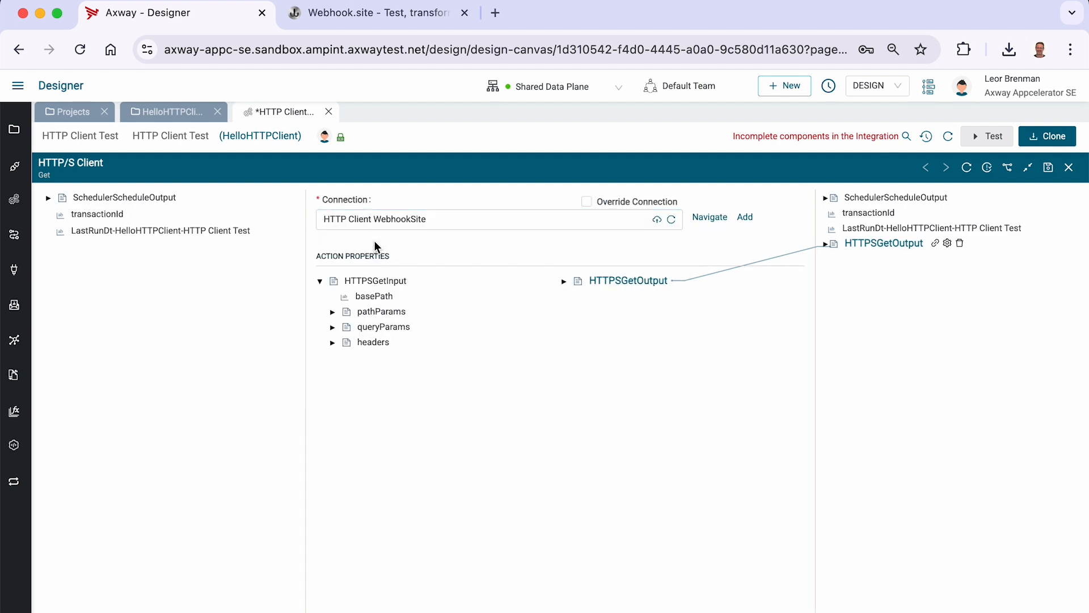
# - Set the basePath value of HTTPSGetInput to /contact
pyautogui.rightClick(376, 295)
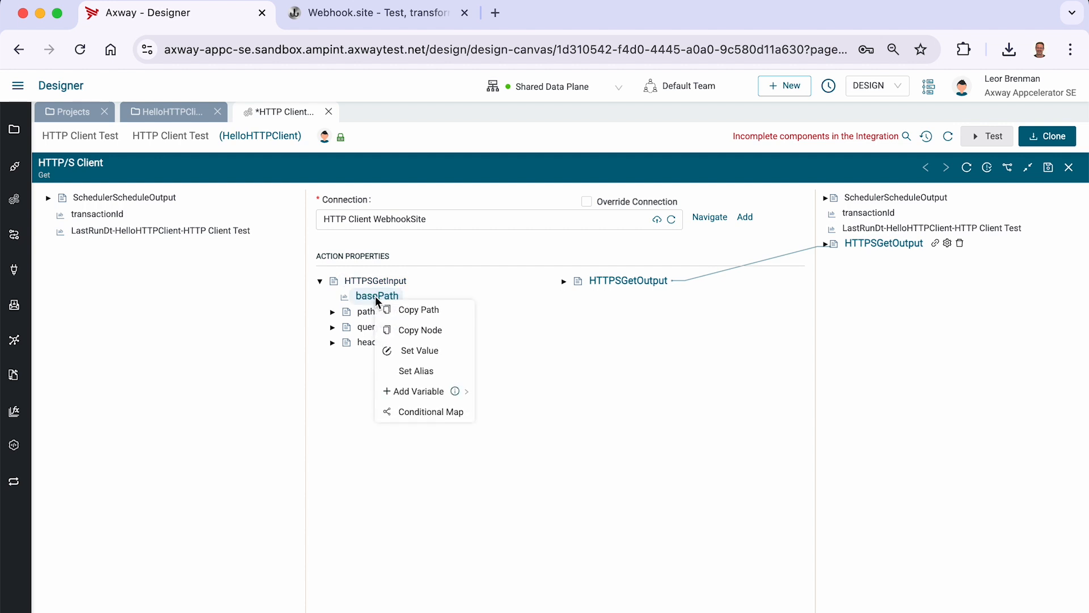
pyautogui.click(408, 350)
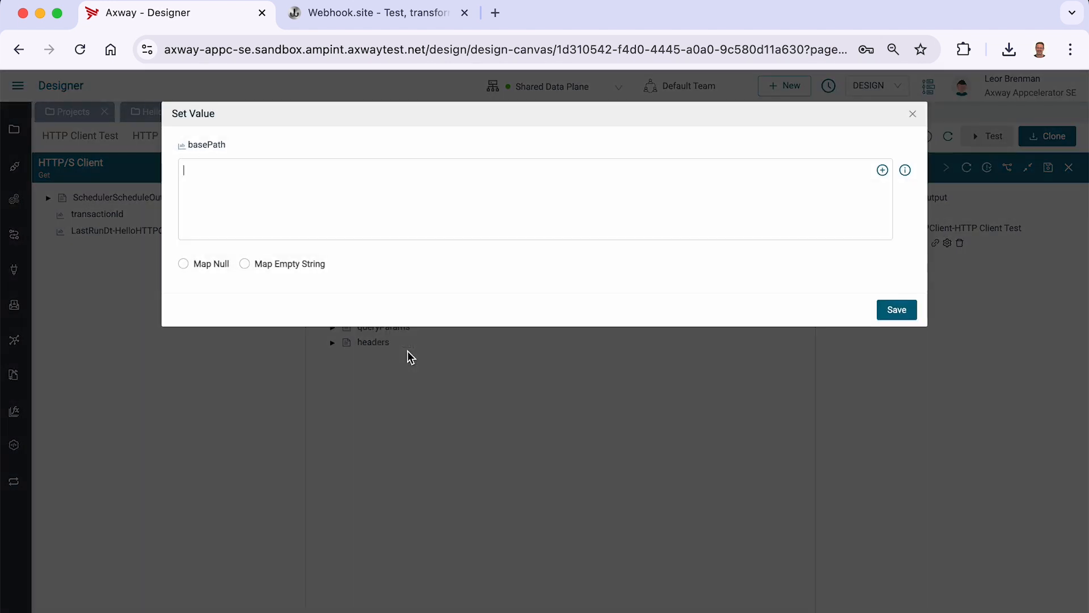
pyautogui.write('/contact')
pyautogui.click(895, 312)
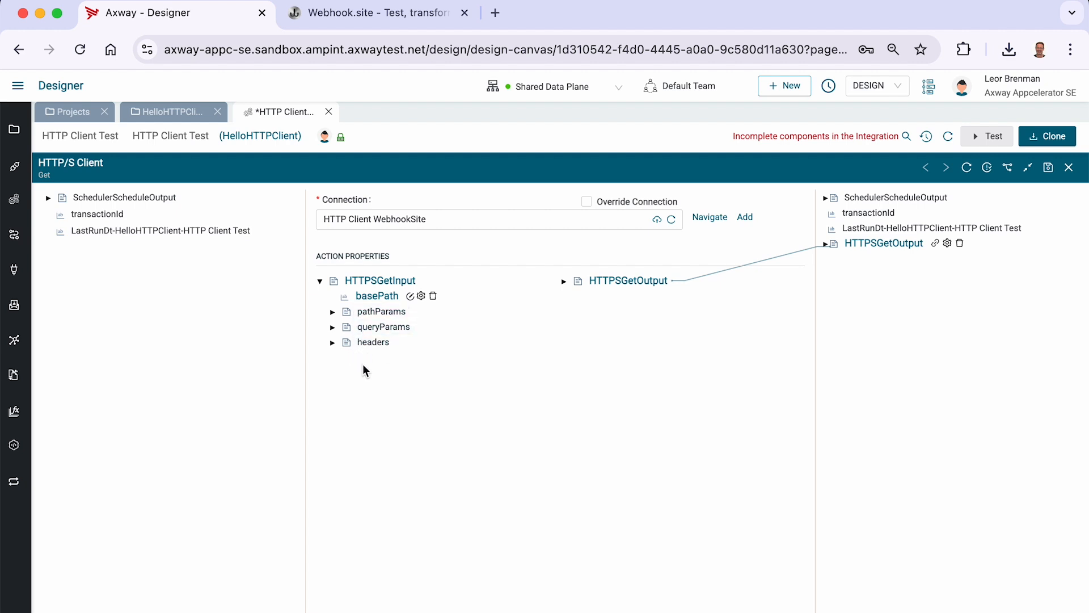
# - Add a String variable named status inside queryParams
pyautogui.click(333, 328)
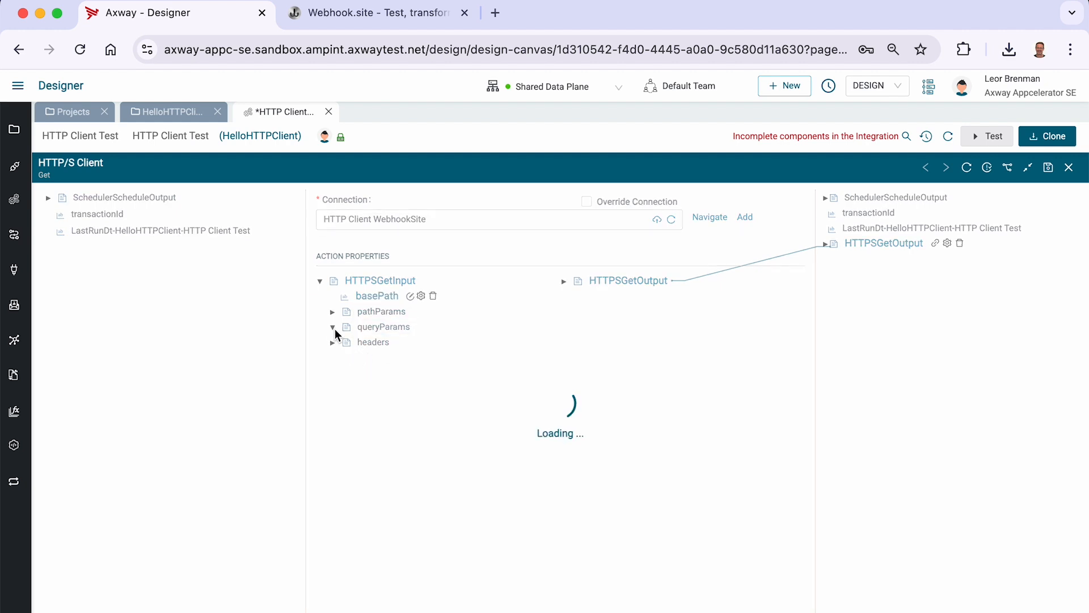
pyautogui.rightClick(375, 327)
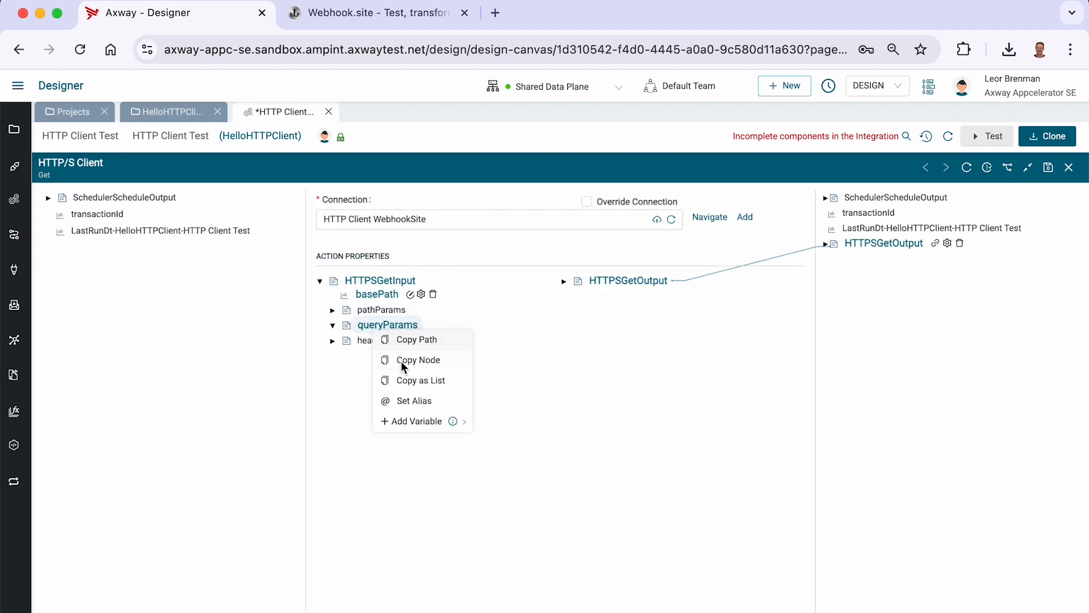
pyautogui.moveTo(414, 424)
pyautogui.moveTo(502, 427)
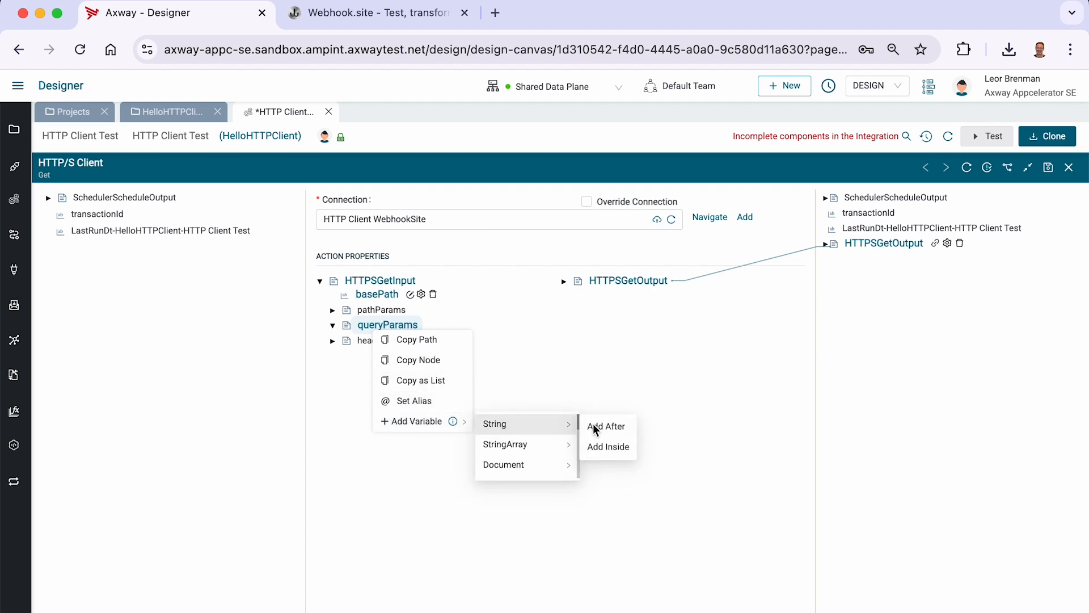
pyautogui.click(603, 446)
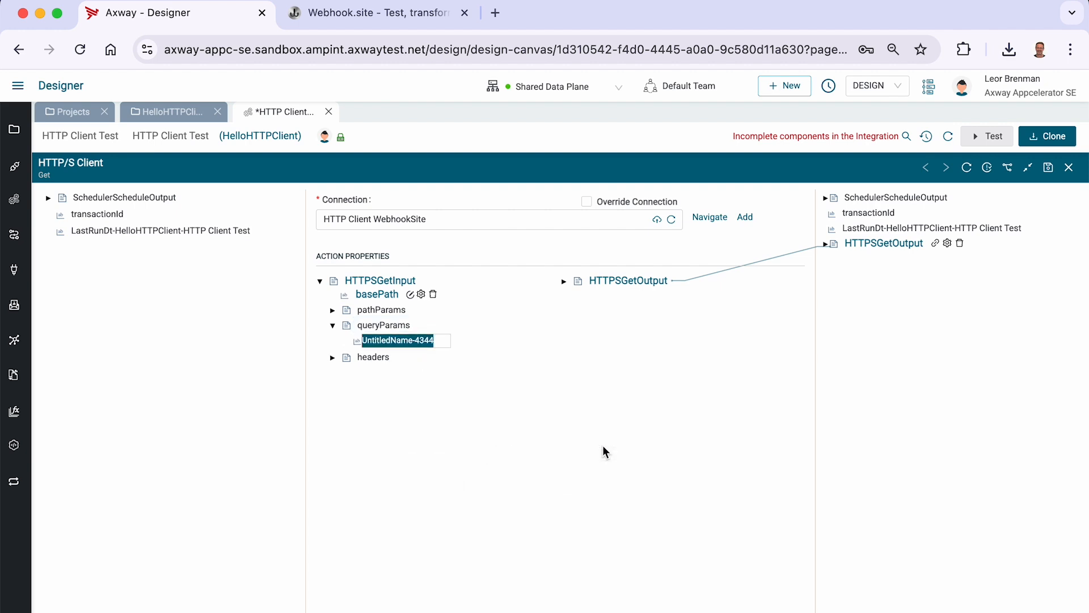
pyautogui.write('status')
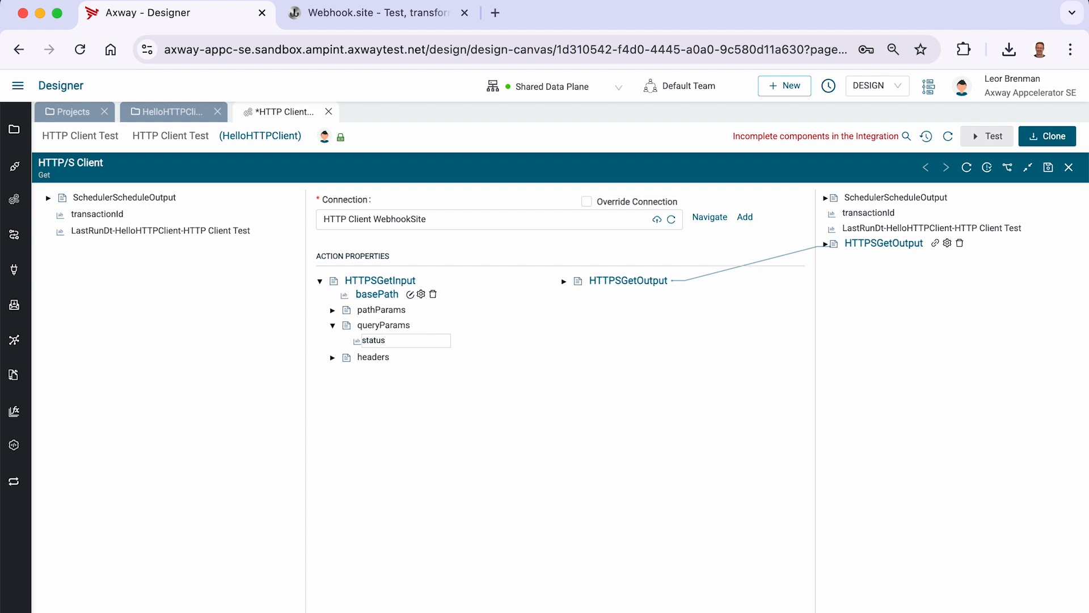
pyautogui.press('Return')
# - Set the status query parameter's value to active
pyautogui.rightClick(394, 343)
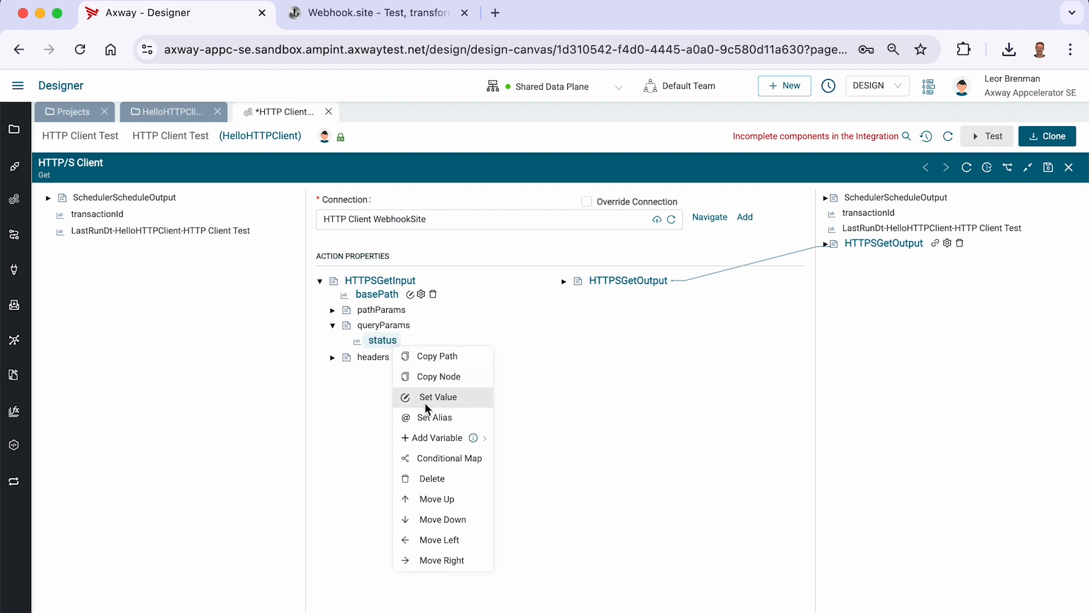
pyautogui.click(425, 401)
pyautogui.write('ac')
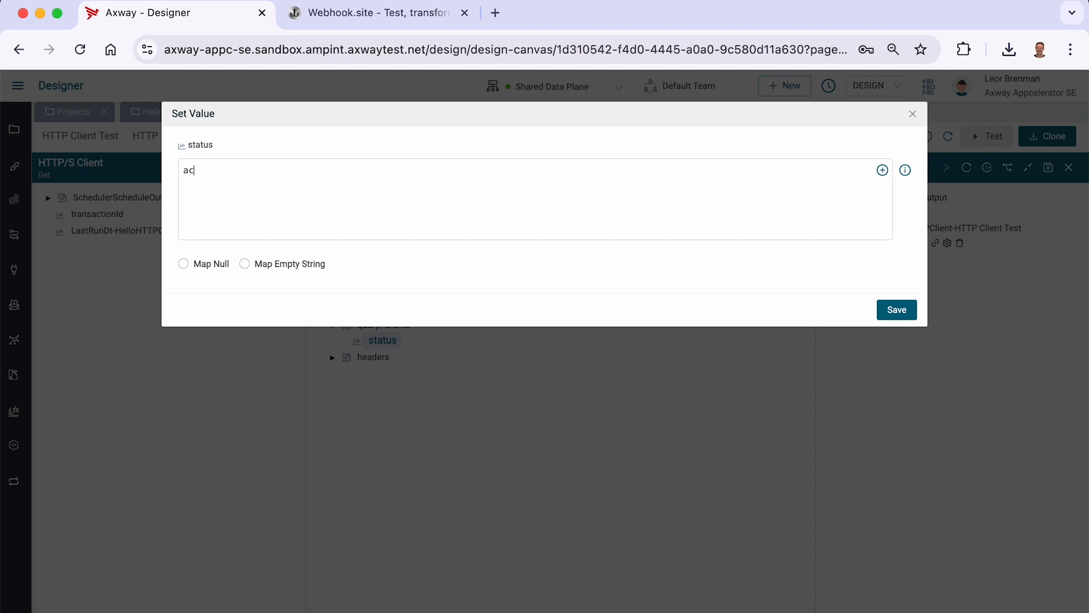
pyautogui.write('tive')
pyautogui.click(896, 309)
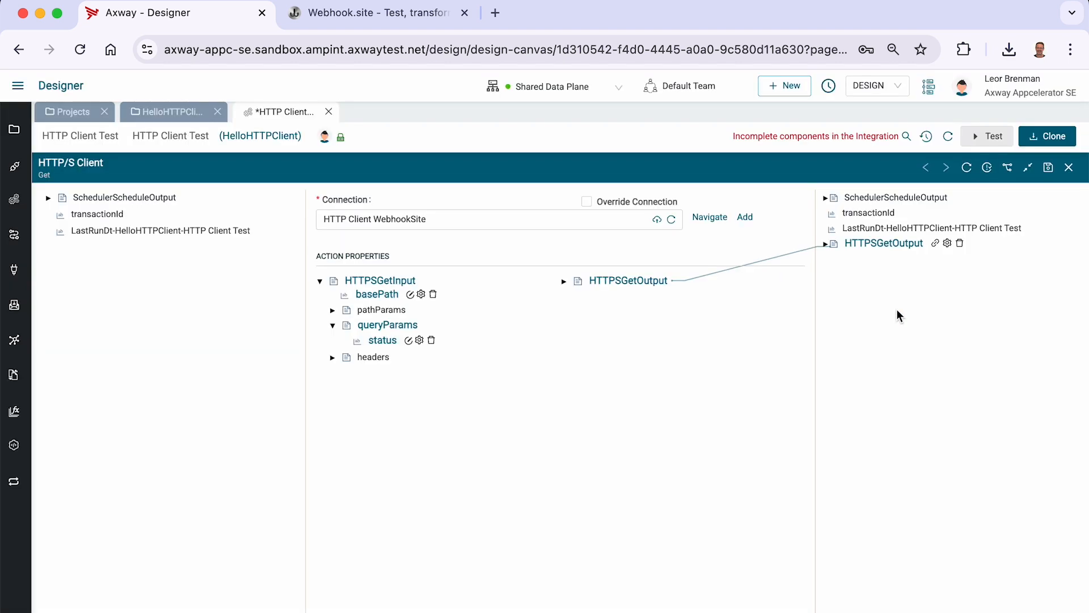
# - Add a String variable named x-mycustomheader inside headers
pyautogui.click(360, 355)
pyautogui.rightClick(360, 356)
pyautogui.moveTo(390, 451)
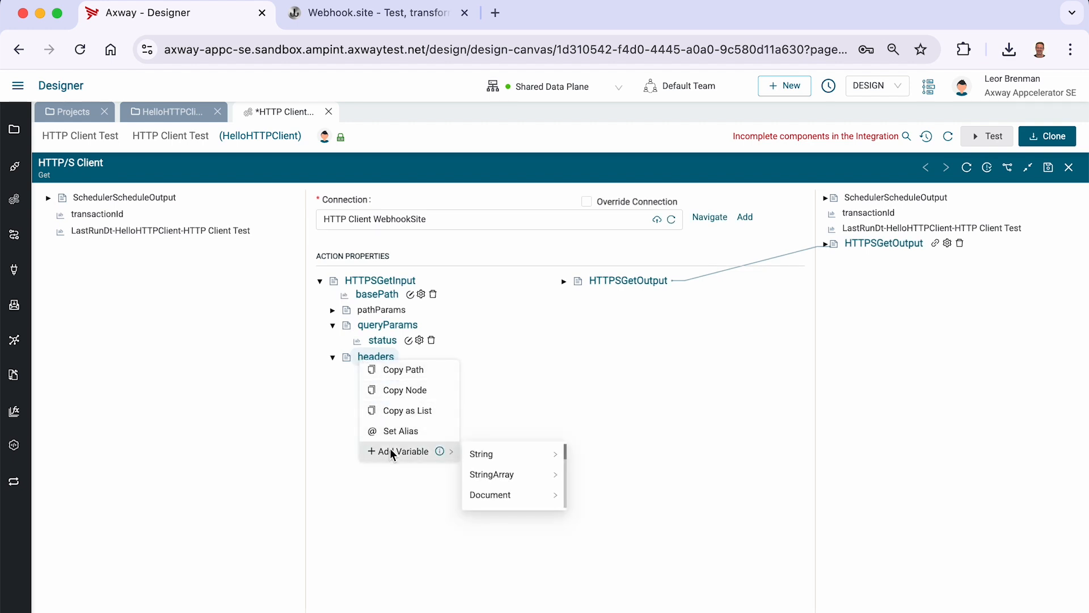
pyautogui.moveTo(503, 454)
pyautogui.click(591, 475)
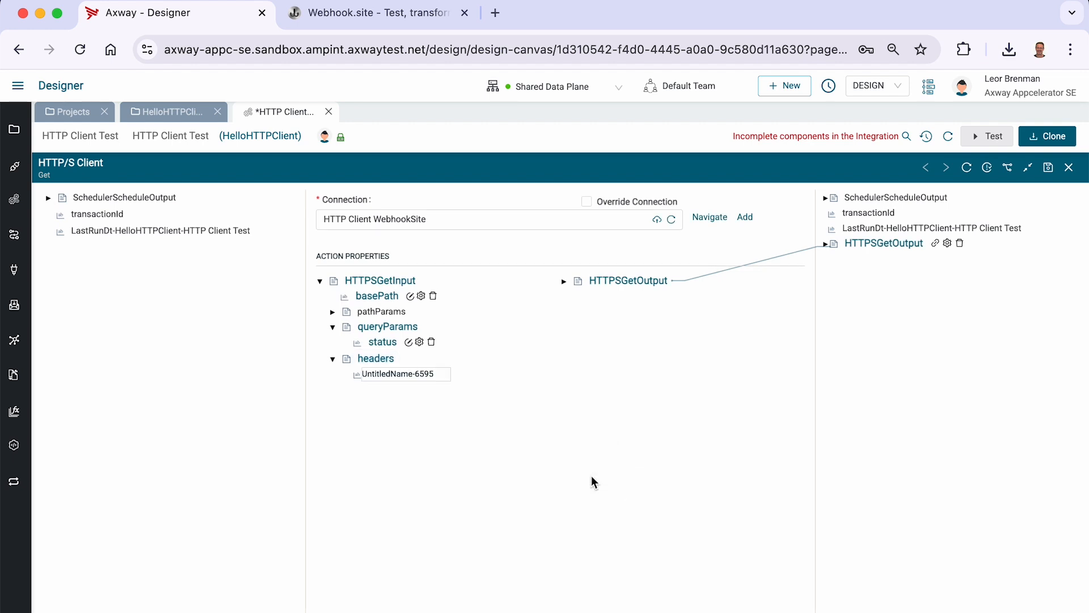
pyautogui.write('x-mycustomheader')
pyautogui.press('Return')
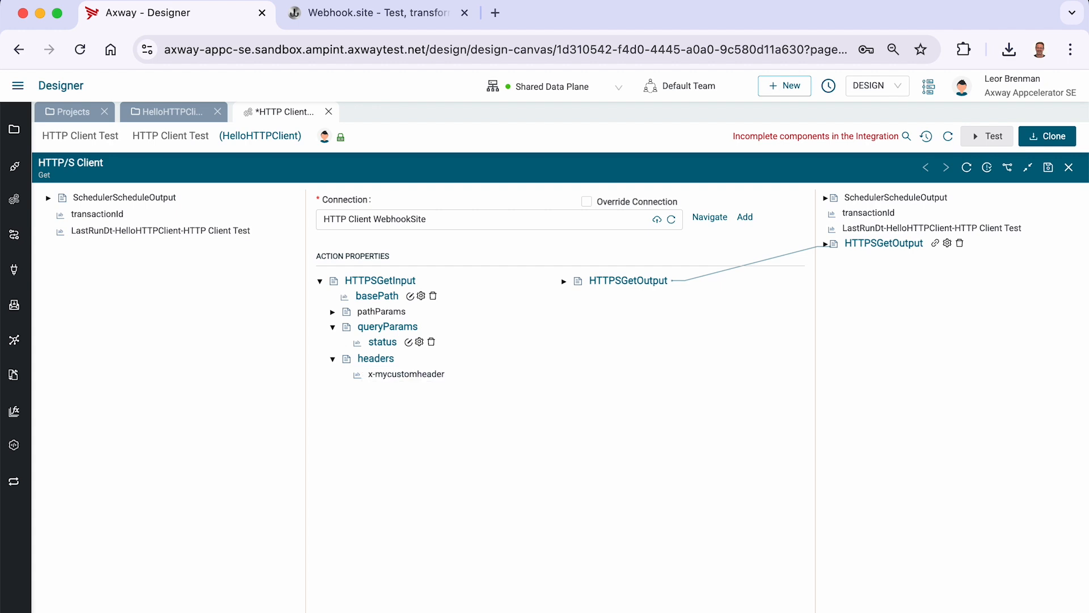
# - Set x-mycustomheader's value to abcdefgh, then save and close the HTTP/S Client step
pyautogui.rightClick(418, 379)
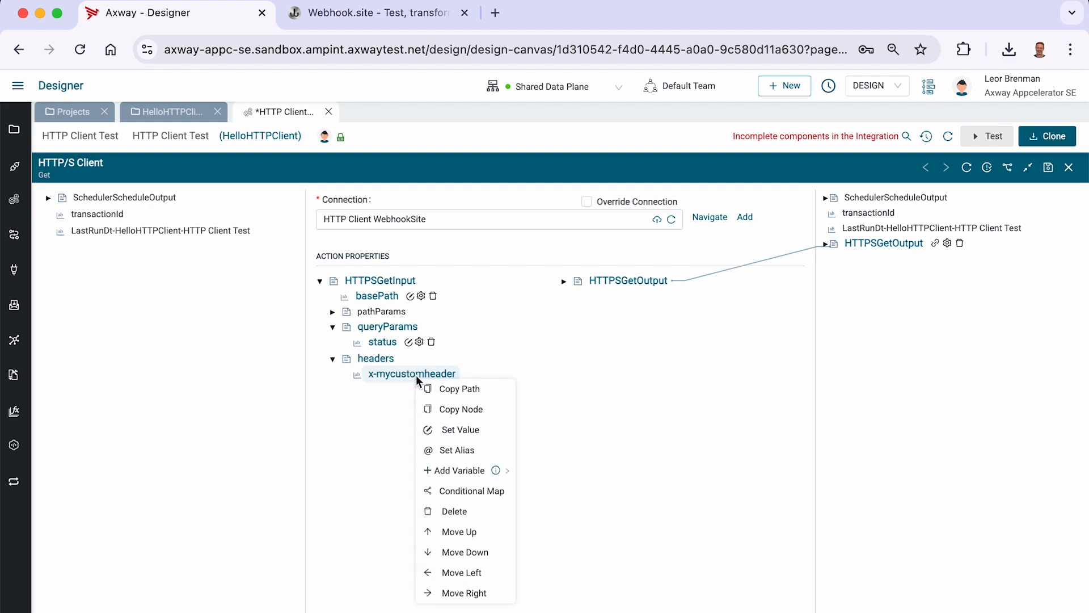
pyautogui.click(454, 424)
pyautogui.write('ab')
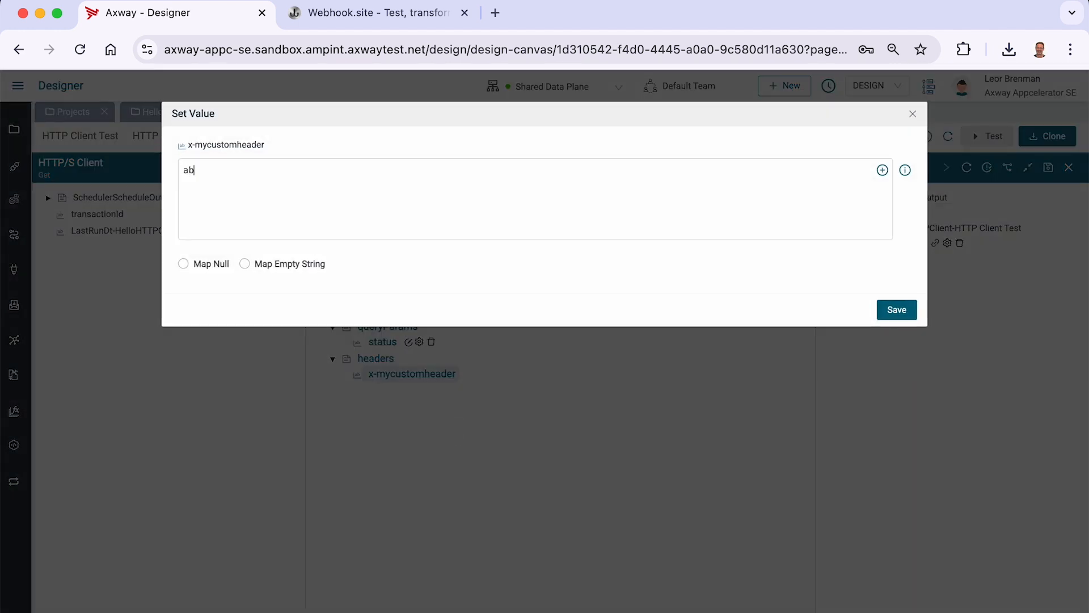
pyautogui.write('cdefgh')
pyautogui.click(893, 309)
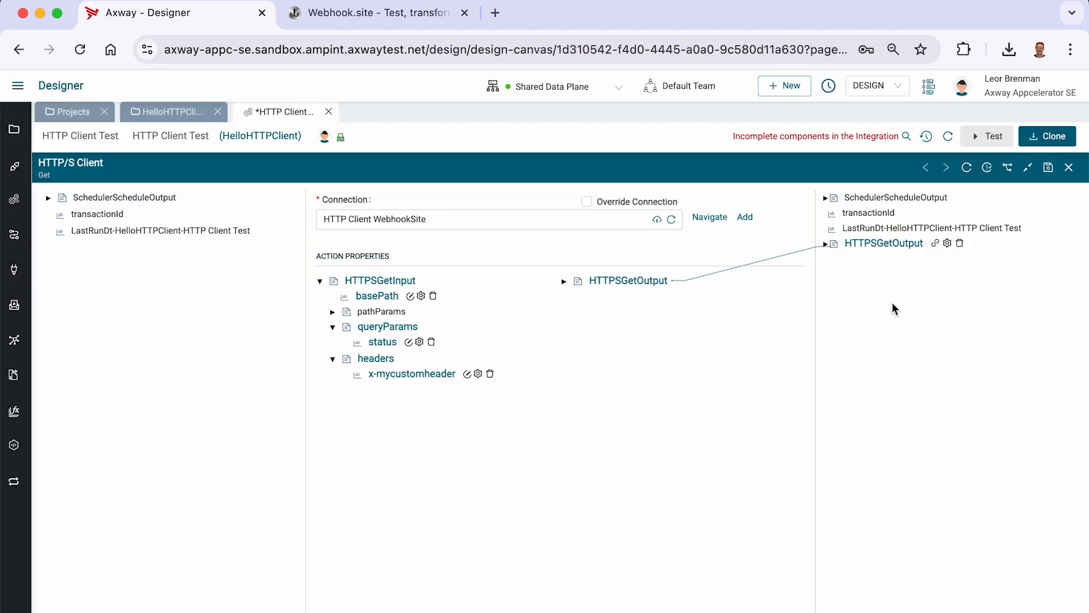
pyautogui.click(1050, 169)
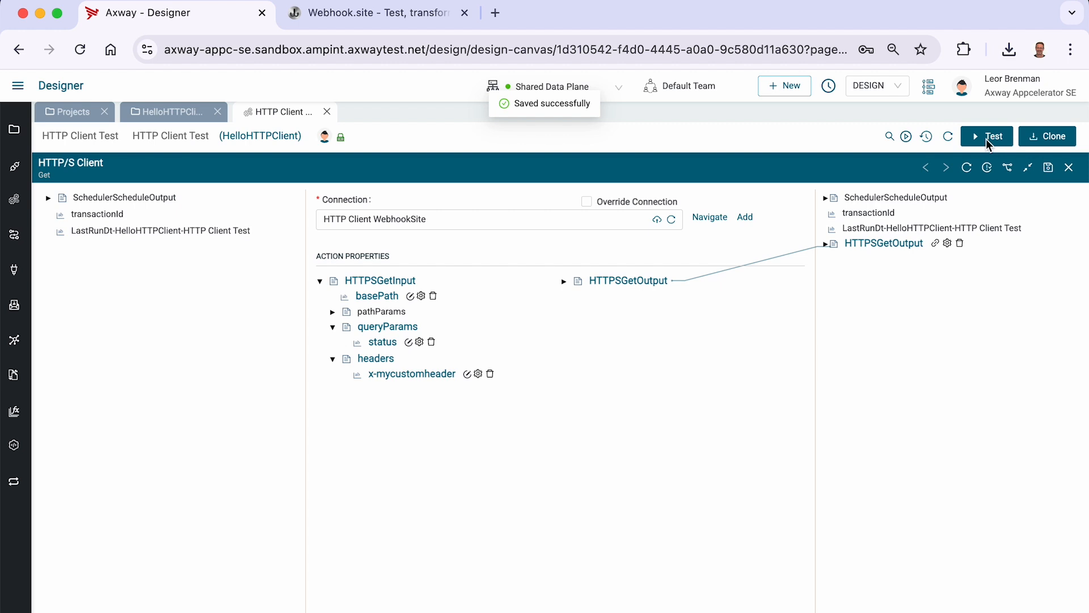
pyautogui.click(1069, 167)
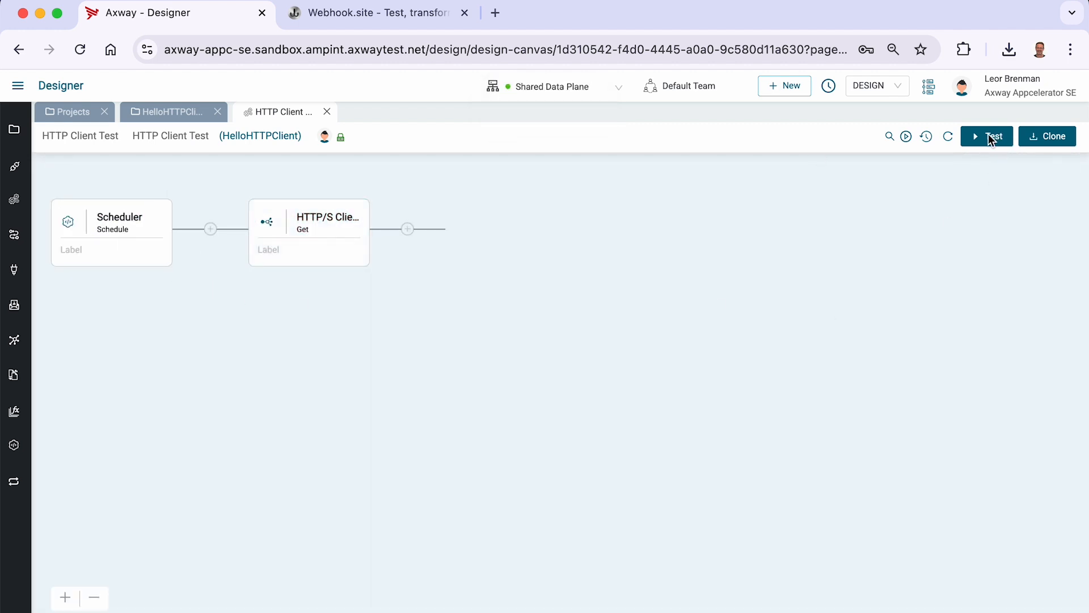
# - Run a test of the integration and view the resulting request on webhook.site
pyautogui.click(991, 139)
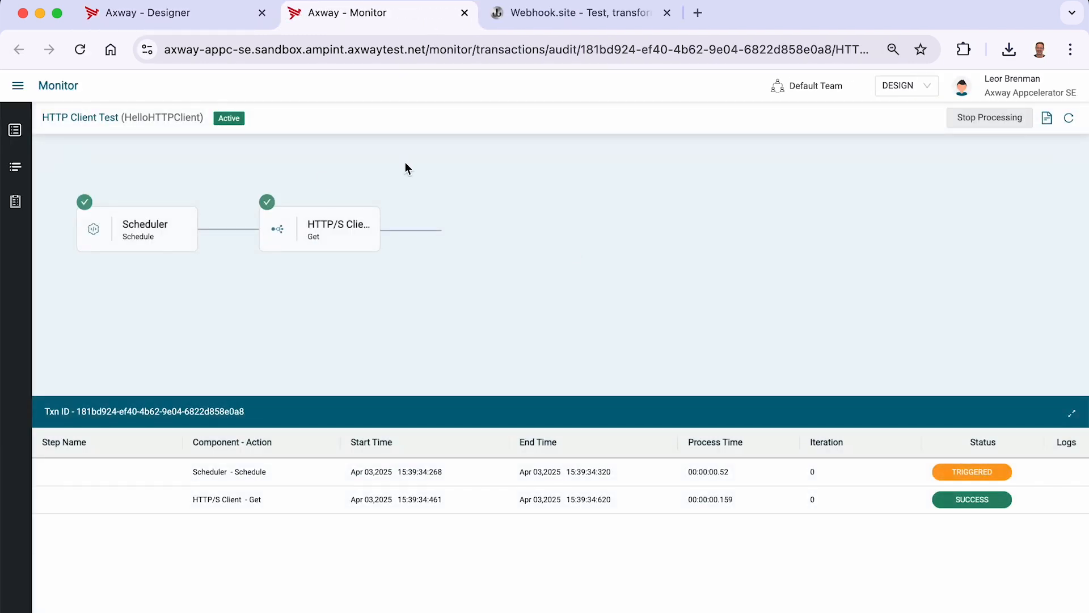
pyautogui.click(544, 24)
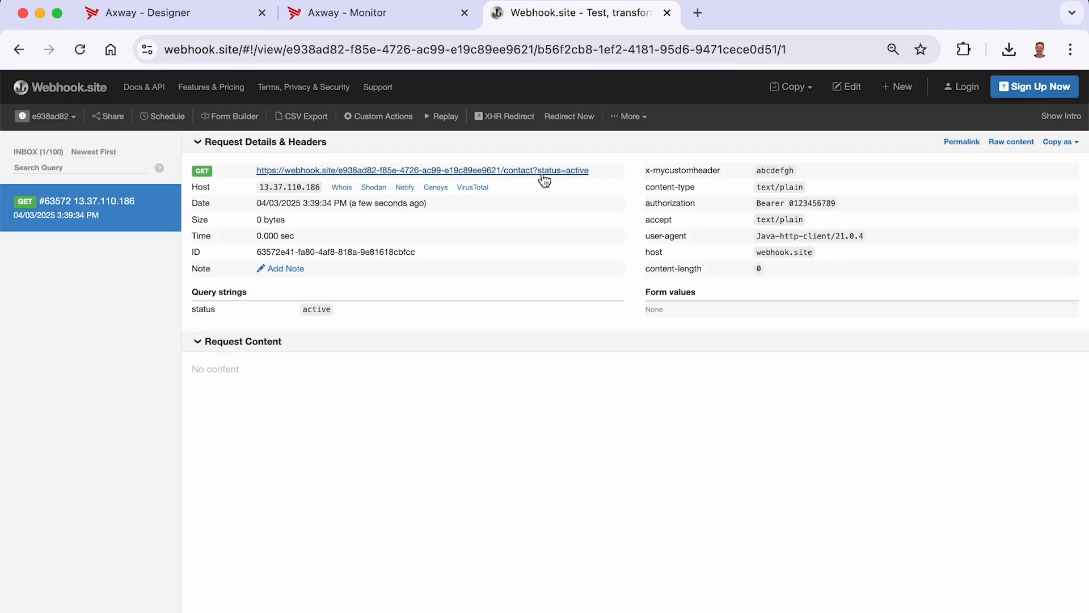